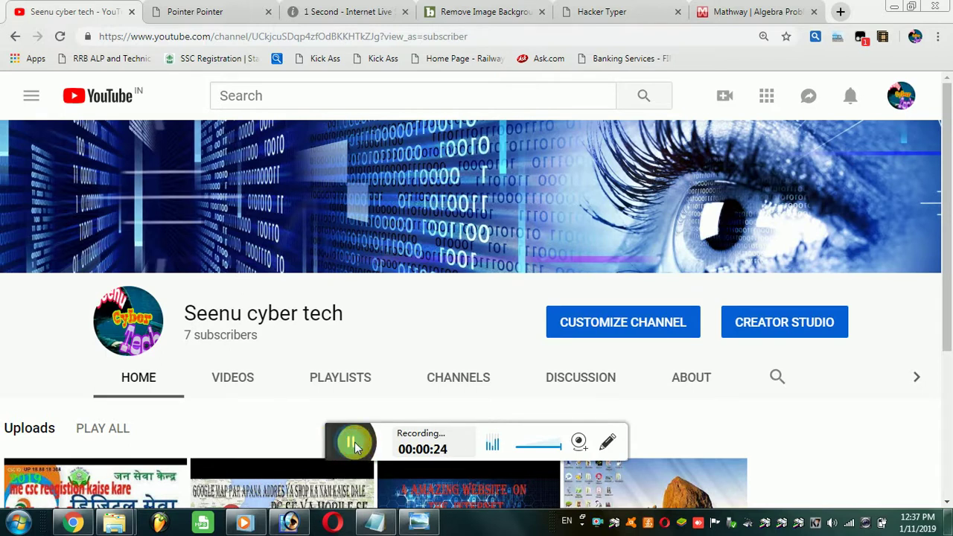
Step: Switch from the YouTube channel to the Pointer Pointer tab
click(194, 13)
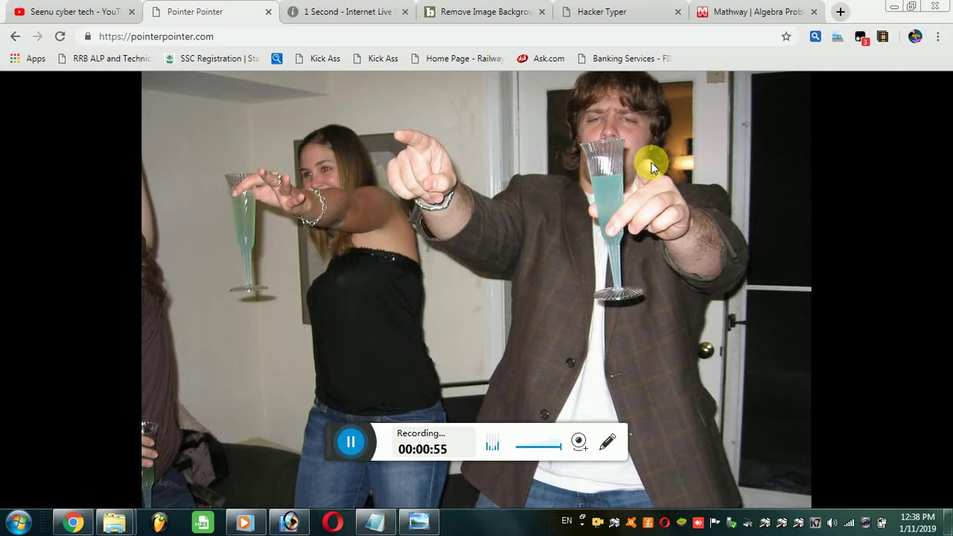
Step: Get Pointer Pointer photos pointing at three spots, then go to the Internet Live Stats tab
mouse_move(319, 270)
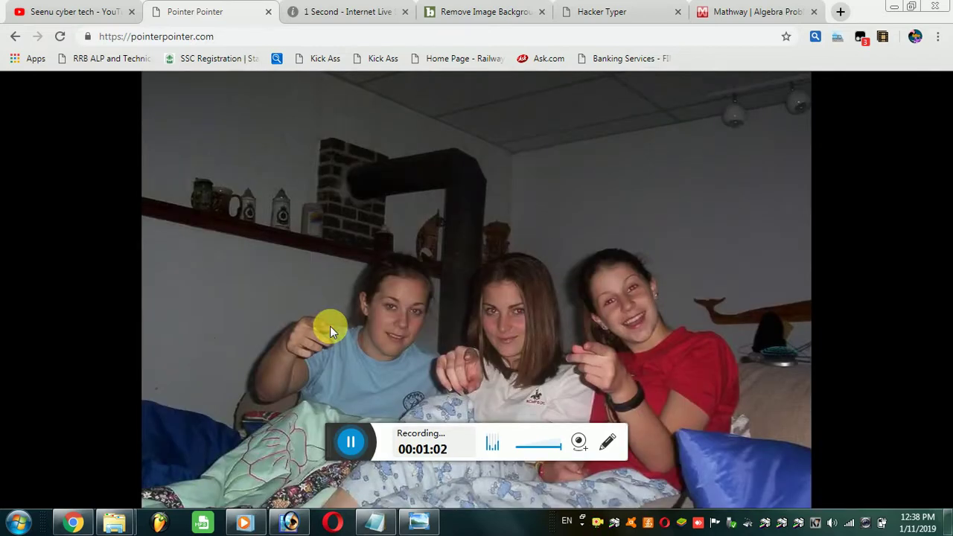
mouse_move(389, 312)
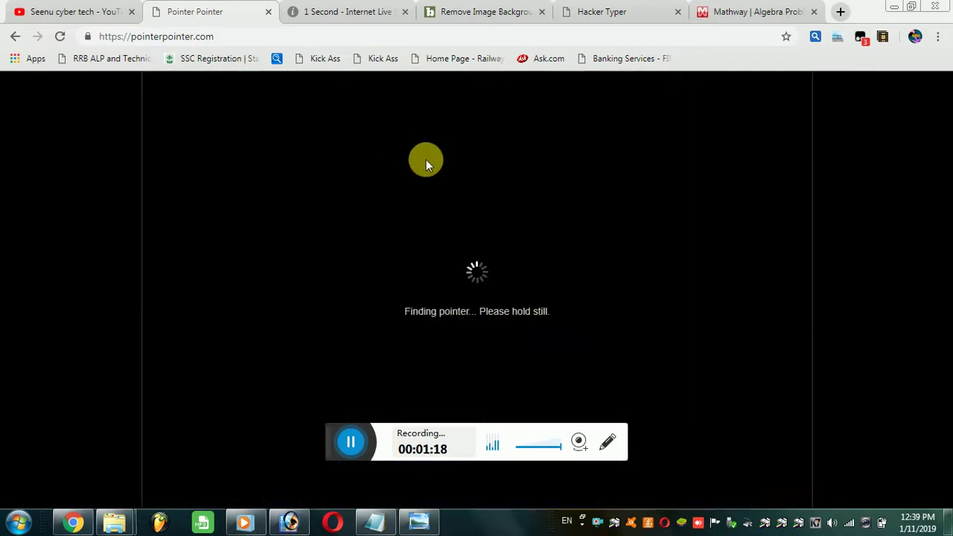
mouse_move(551, 189)
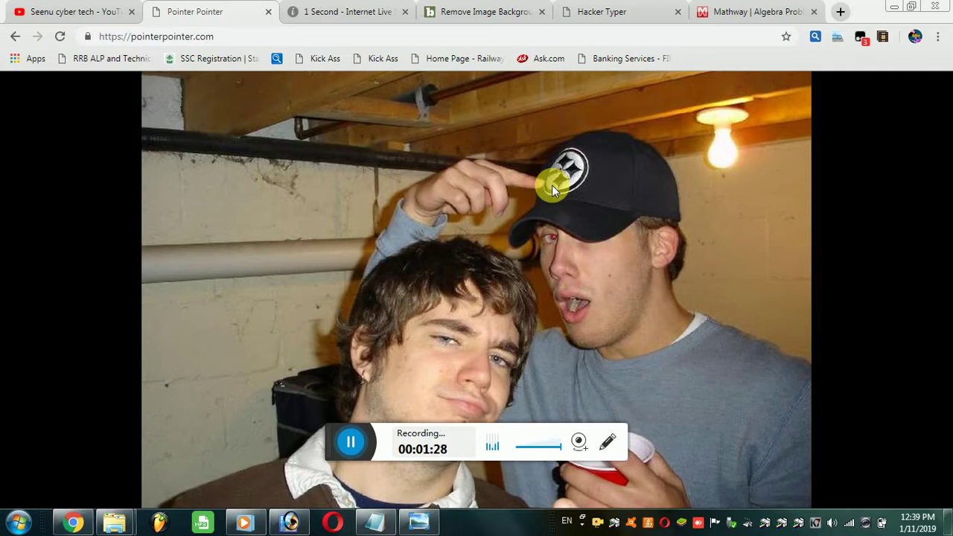
key(ctrl+Tab)
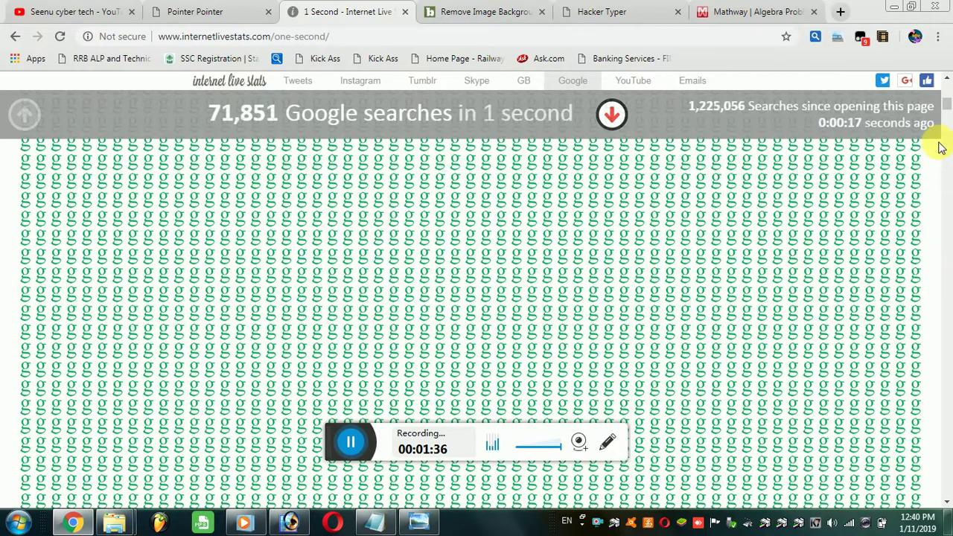
Step: Scroll through the Tweets, GB, Google and YouTube per-second counters on Internet Live Stats
drag(945, 104, 946, 91)
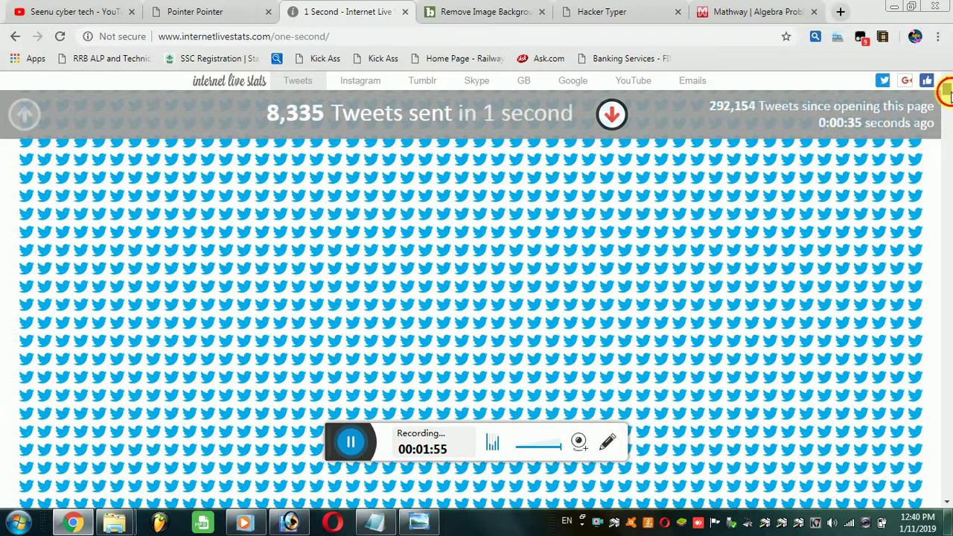
drag(949, 90, 948, 101)
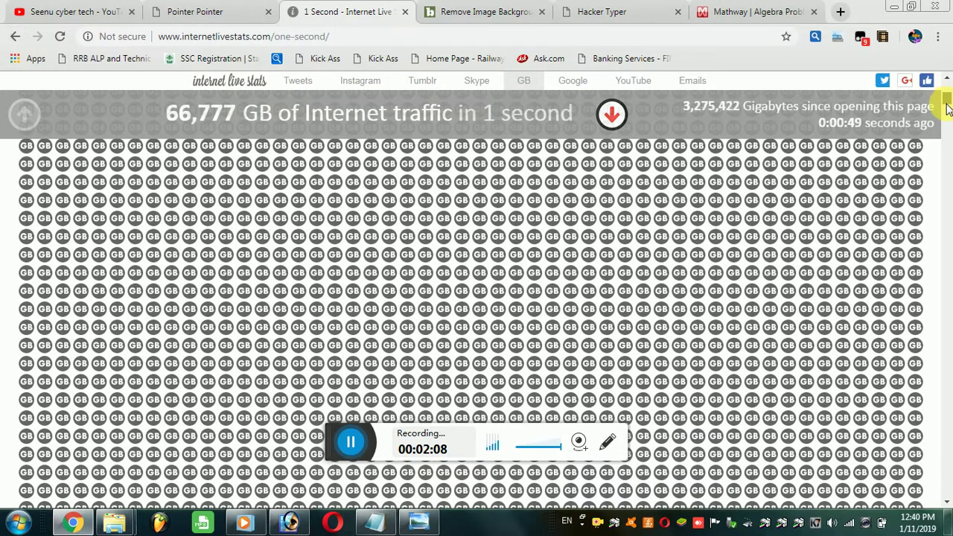
drag(945, 103, 945, 122)
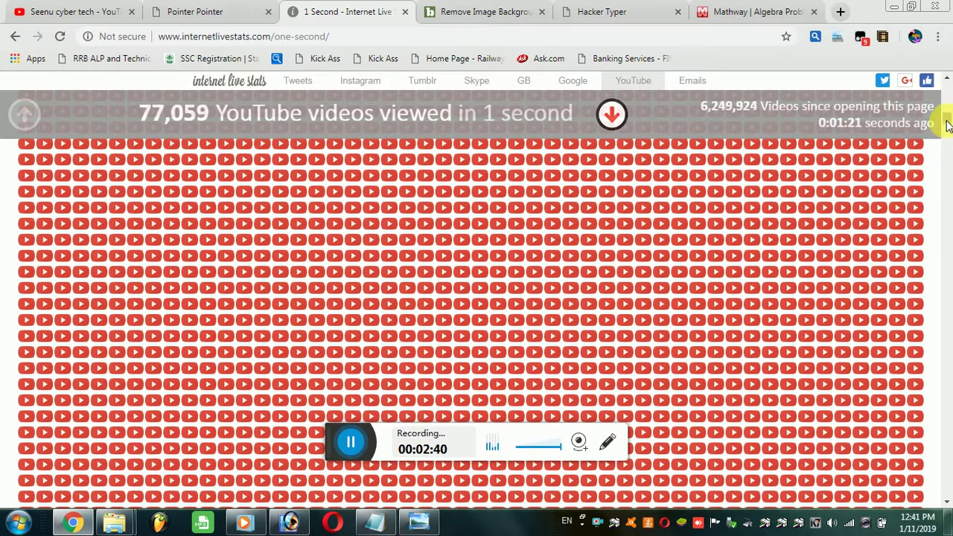
Step: Scroll down to the Emails counter showing 2,762,143 emails sent per second
scroll(946, 126, down, 1)
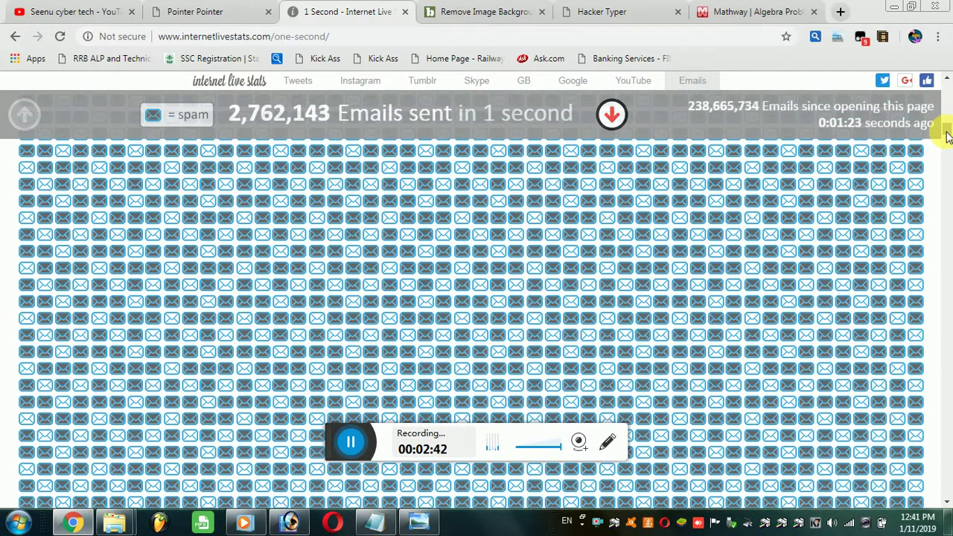
click(418, 149)
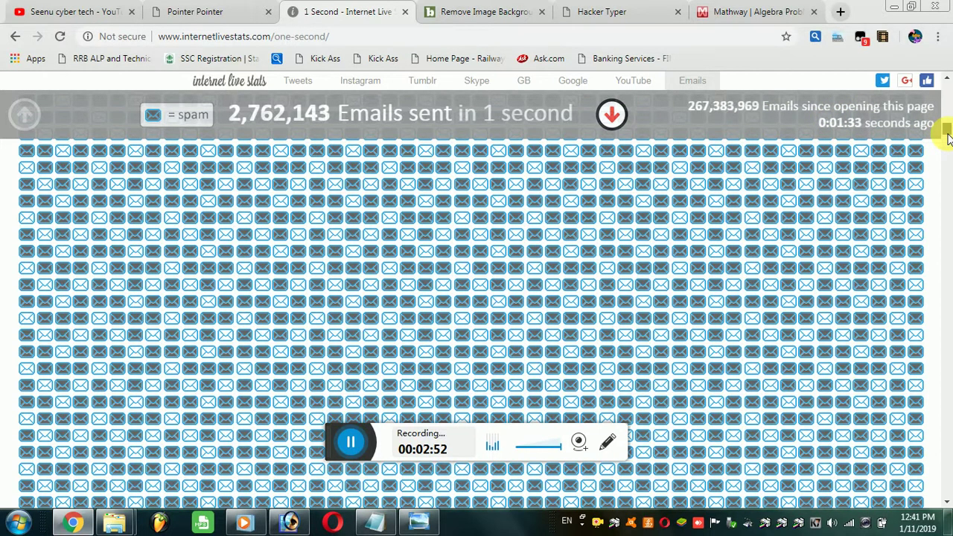
drag(947, 138, 929, 187)
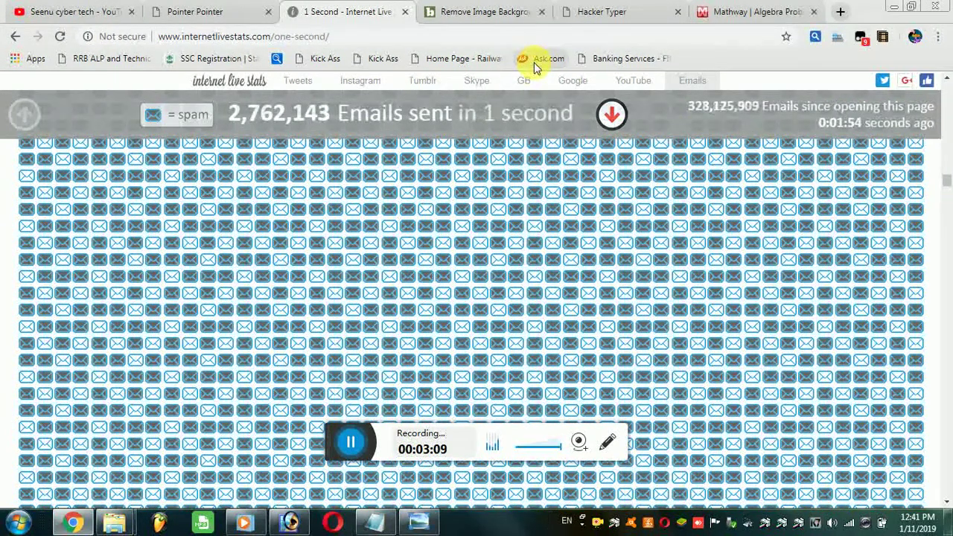
Step: Upload photo 014 to Background Burner from the Remove Image Background tab
click(477, 13)
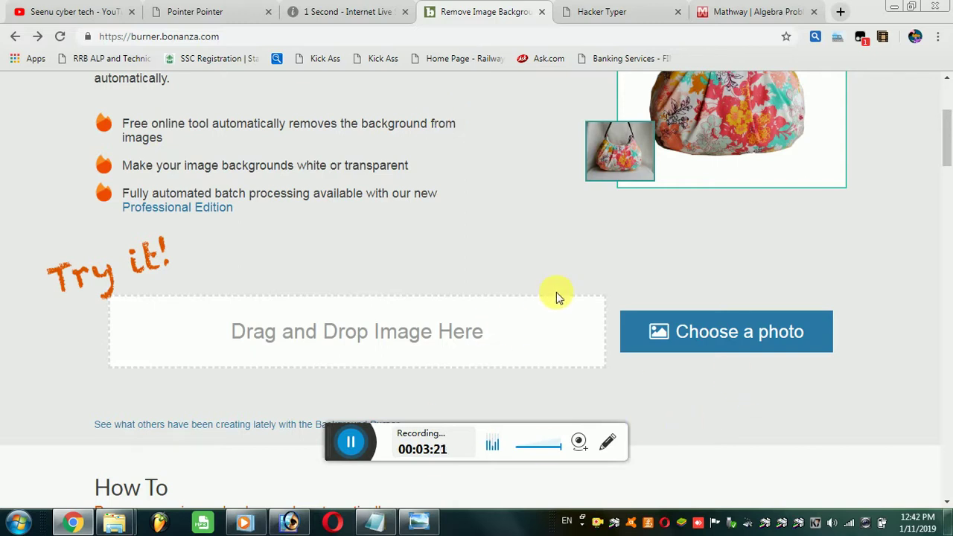
scroll(556, 294, up, 3)
scroll(365, 236, down, 5)
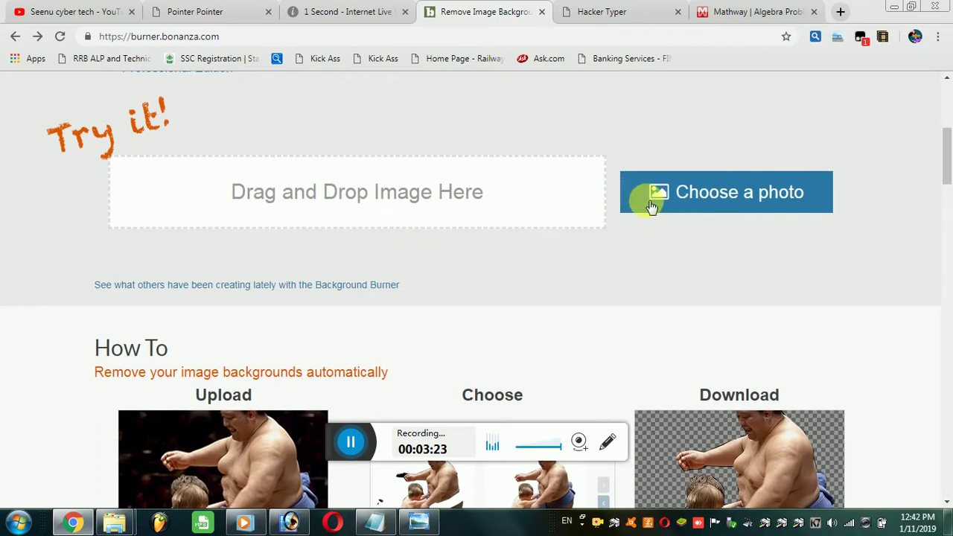
click(712, 204)
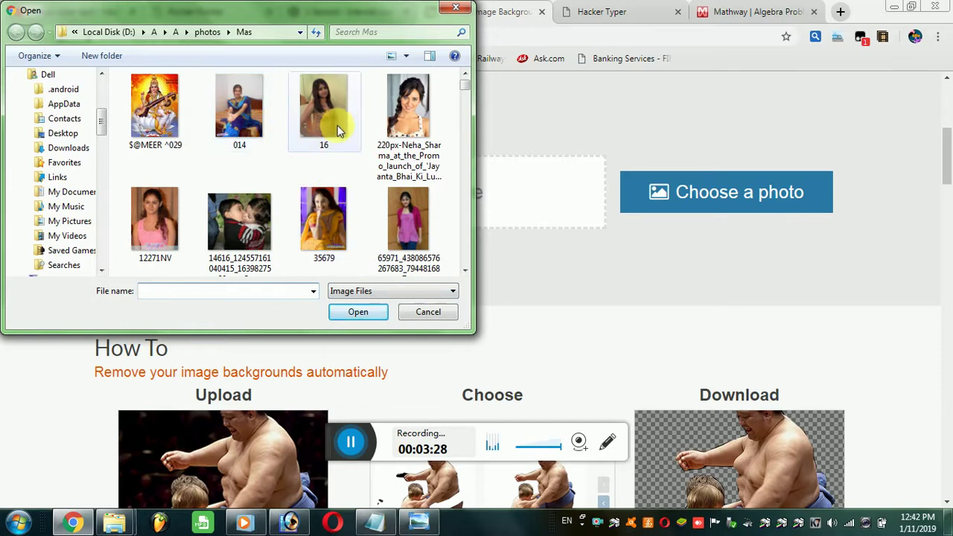
click(228, 106)
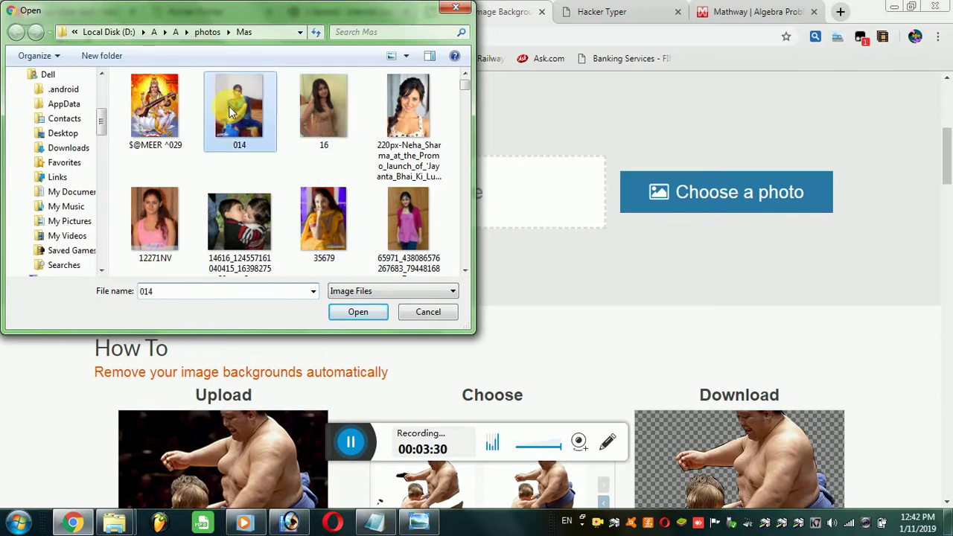
click(379, 319)
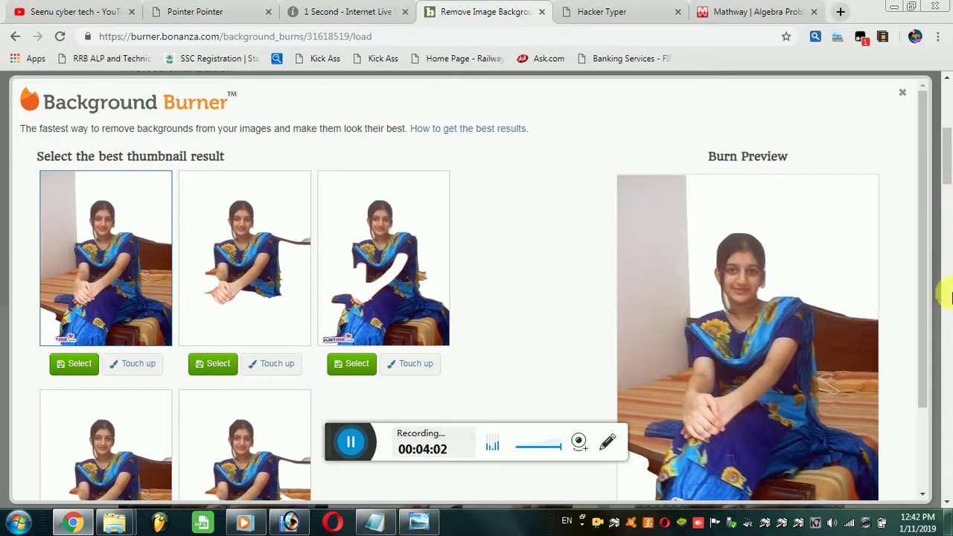
click(372, 261)
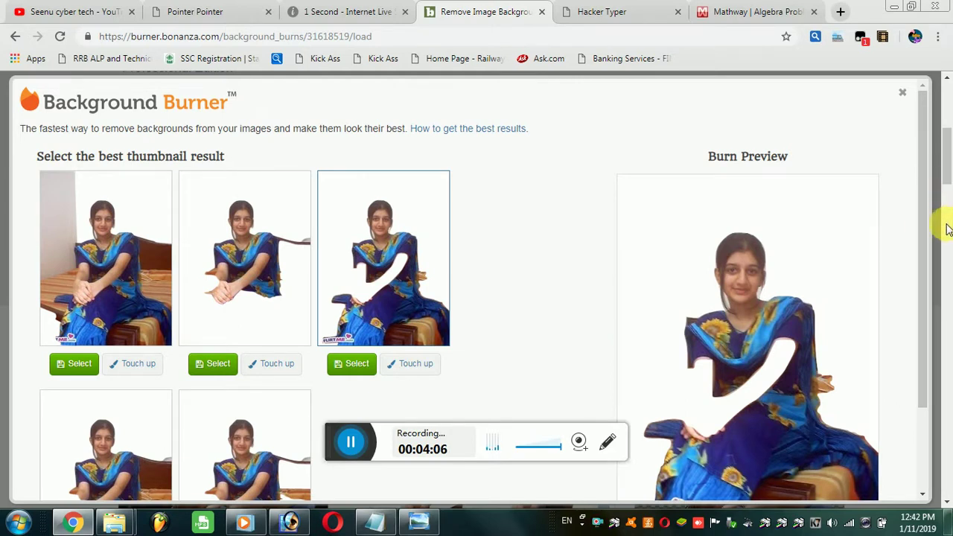
scroll(517, 212, down, 2)
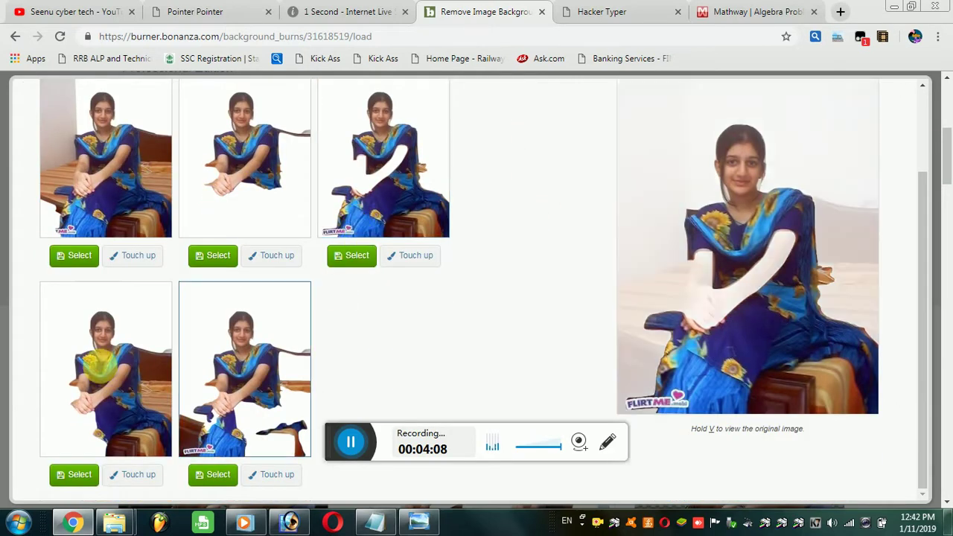
scroll(411, 305, up, 2)
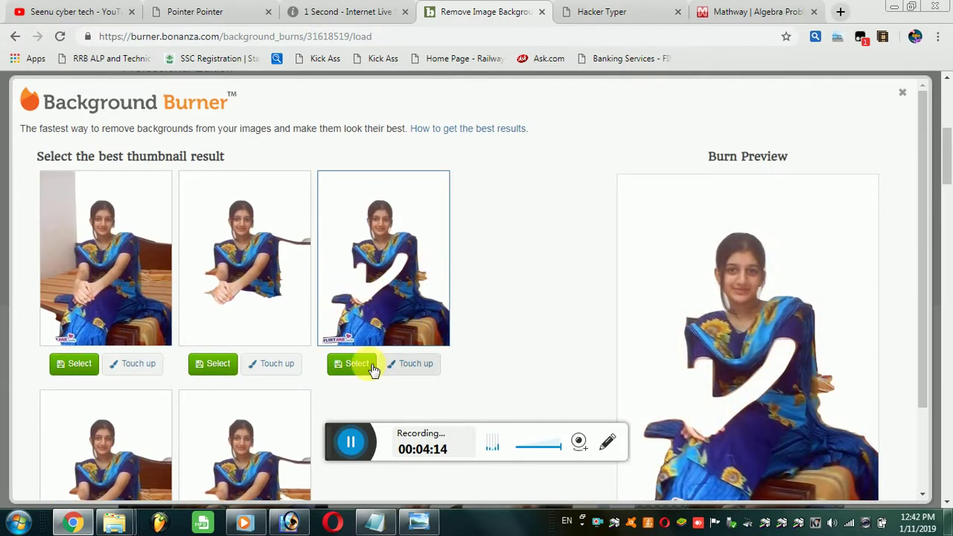
click(139, 304)
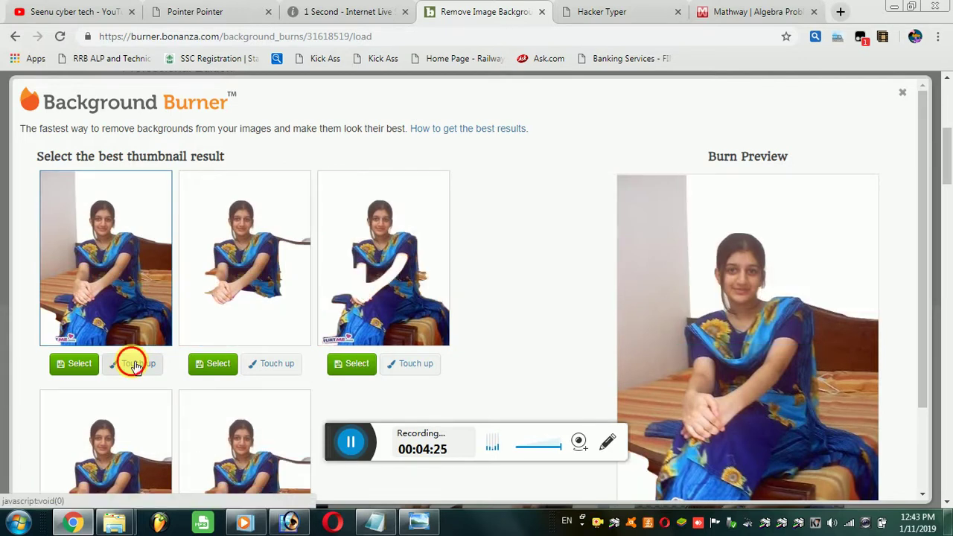
click(132, 365)
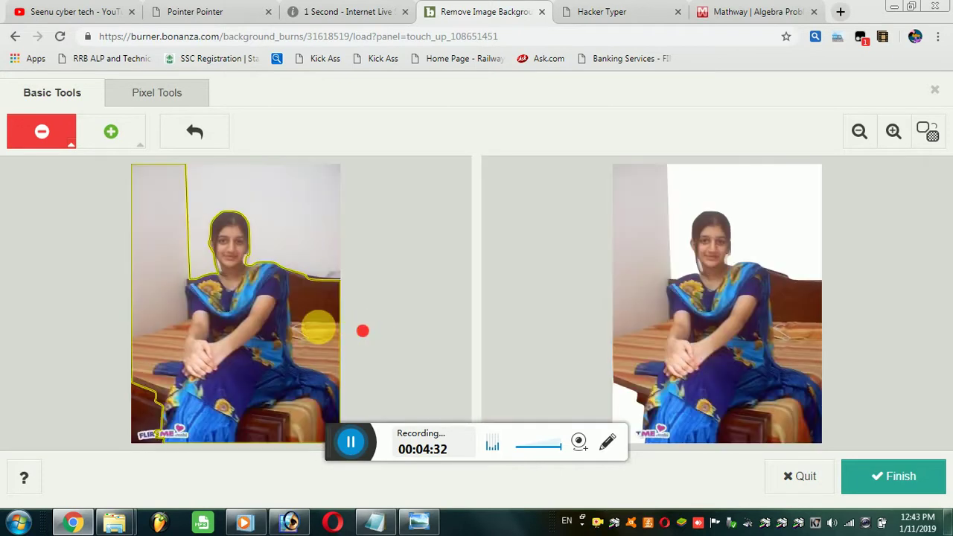
mouse_move(176, 241)
mouse_down()
mouse_move(182, 339)
mouse_move(177, 359)
mouse_move(155, 362)
mouse_move(144, 383)
mouse_move(156, 399)
mouse_move(160, 472)
mouse_move(139, 442)
mouse_move(165, 277)
mouse_up()
drag(191, 221, 196, 195)
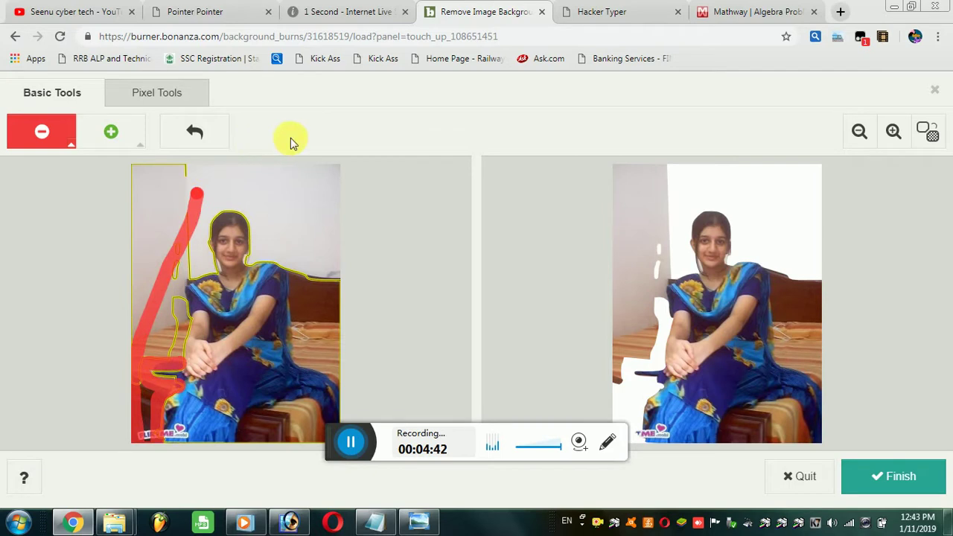
mouse_move(251, 216)
mouse_down()
mouse_move(315, 263)
mouse_move(311, 320)
mouse_move(298, 256)
mouse_move(293, 273)
mouse_move(302, 298)
mouse_move(297, 371)
mouse_move(334, 379)
mouse_move(337, 394)
mouse_up()
mouse_move(338, 441)
mouse_down()
mouse_move(318, 414)
mouse_move(395, 450)
mouse_move(326, 436)
mouse_move(306, 395)
mouse_move(268, 408)
mouse_up()
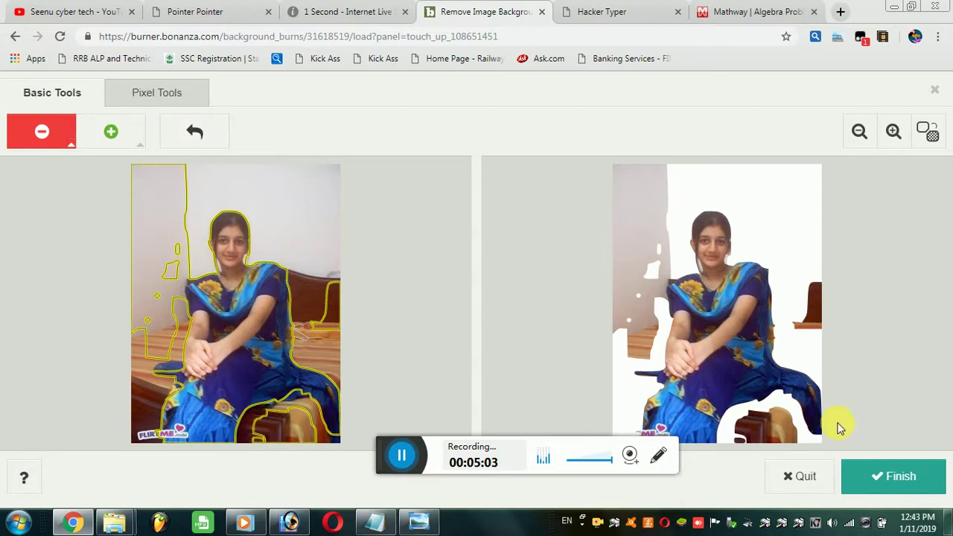
click(809, 474)
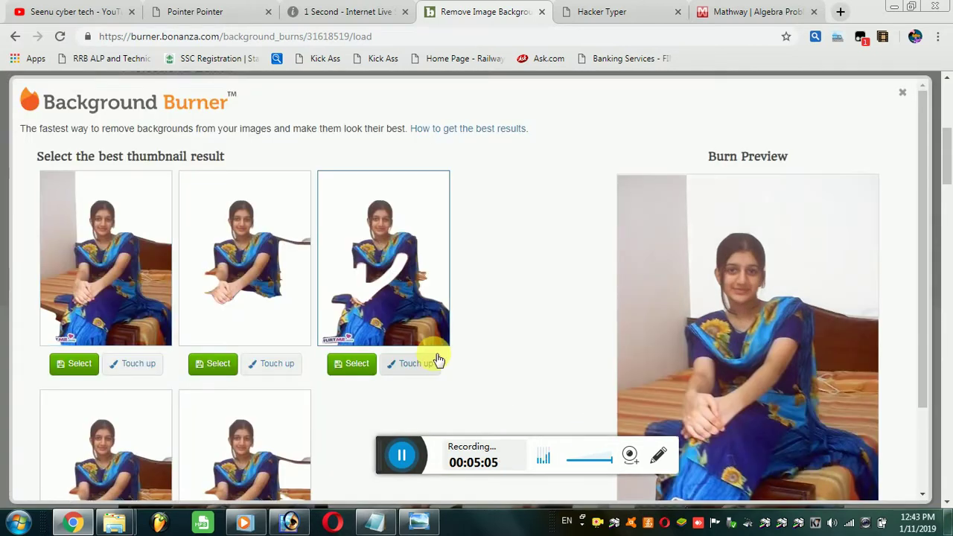
Step: Compare the fifth result with the original, exit Touch up without changes, and close the results
scroll(404, 352, down, 2)
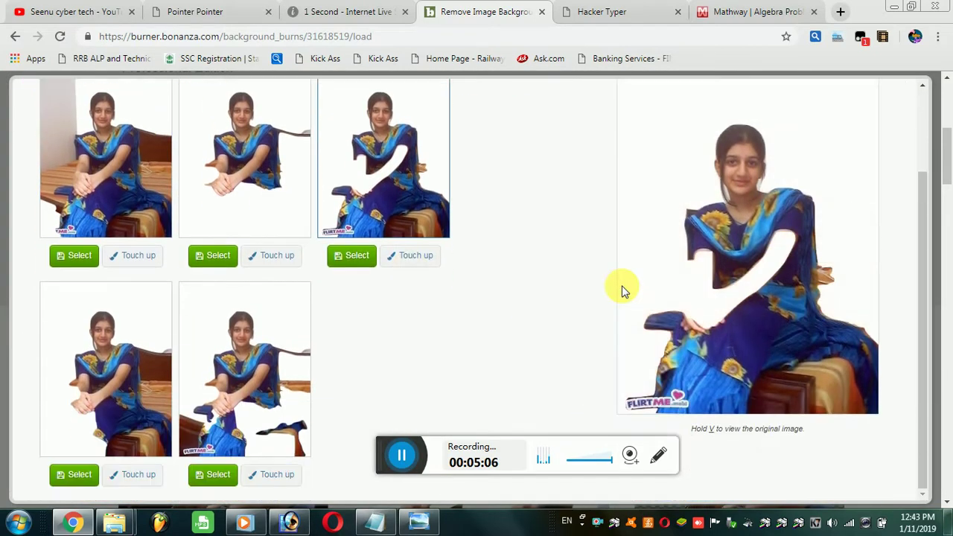
click(194, 417)
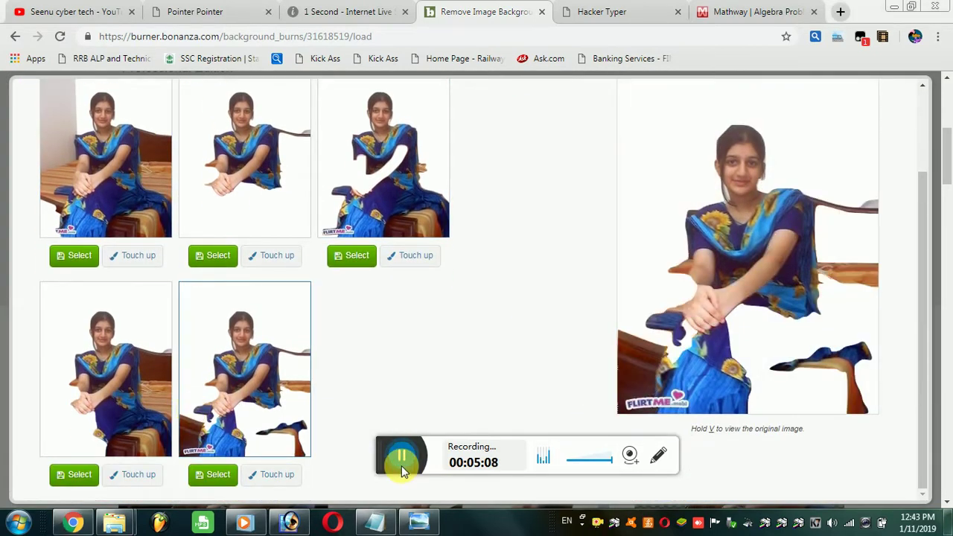
drag(397, 460, 346, 446)
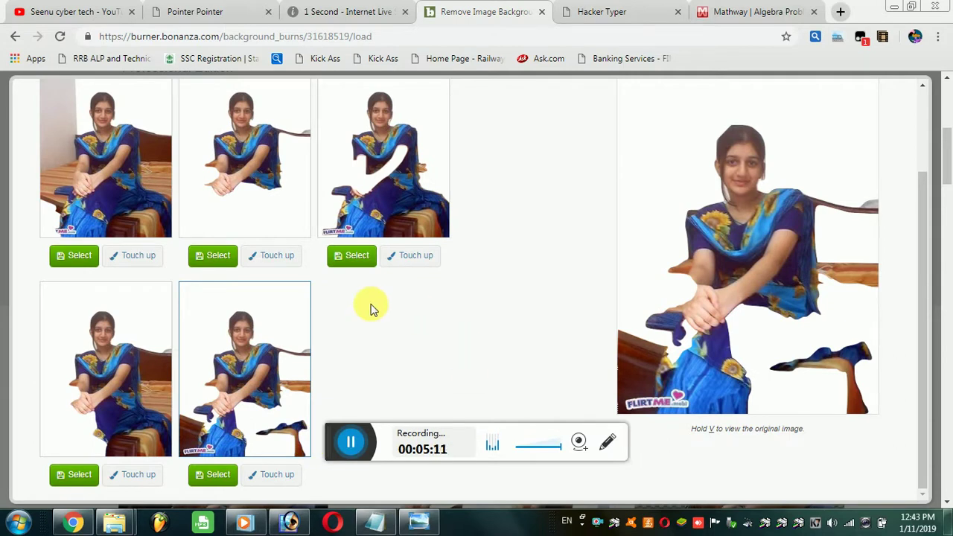
key(v)
click(15, 35)
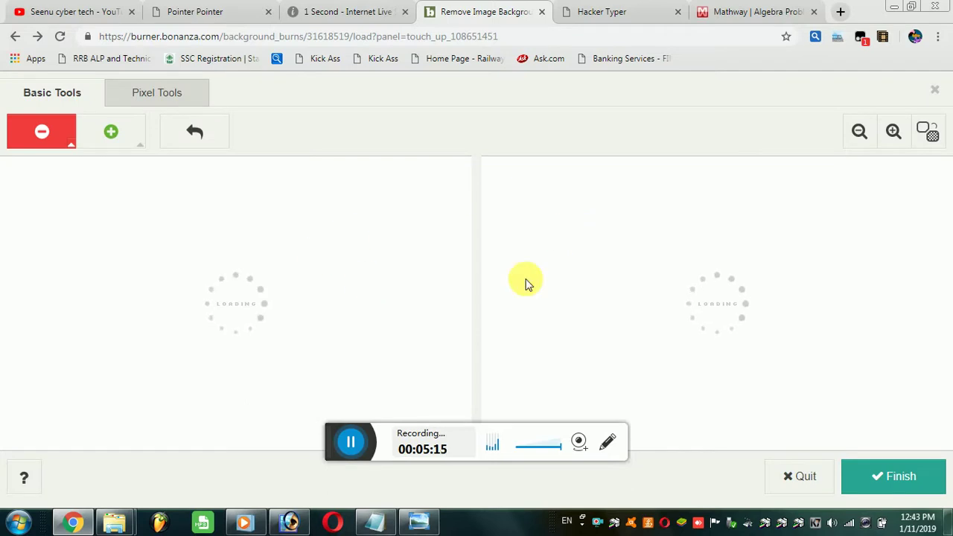
click(811, 482)
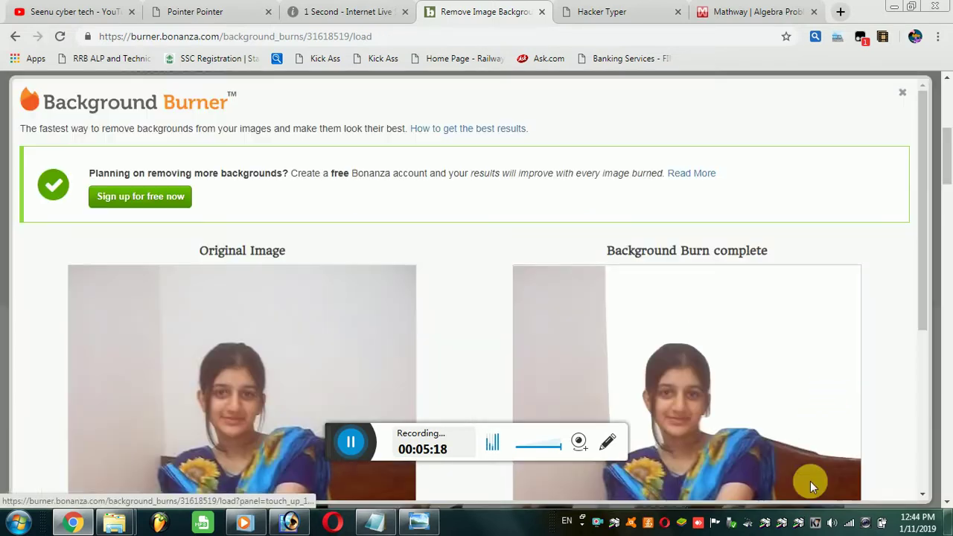
click(901, 93)
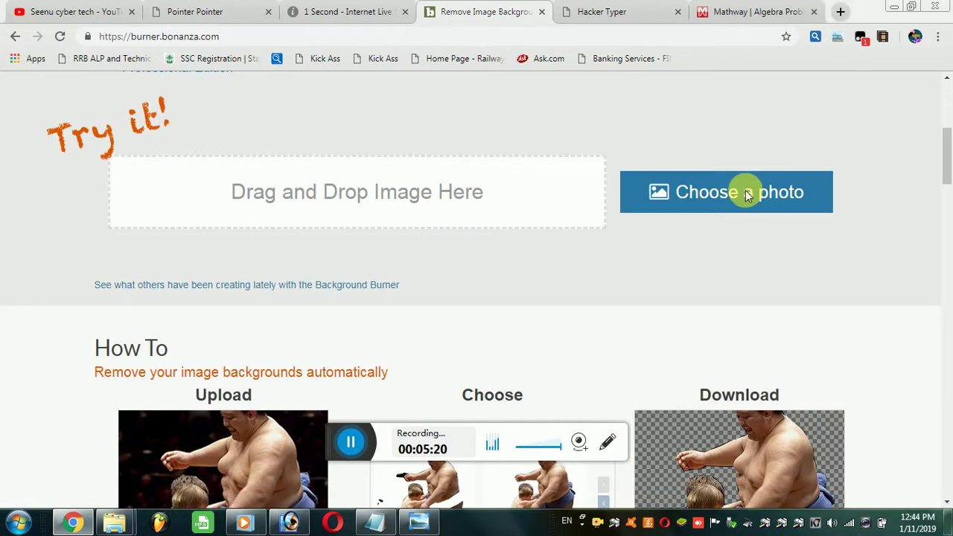
Step: Upload the photo of the woman in pink from the Mas folder for background removal
click(747, 193)
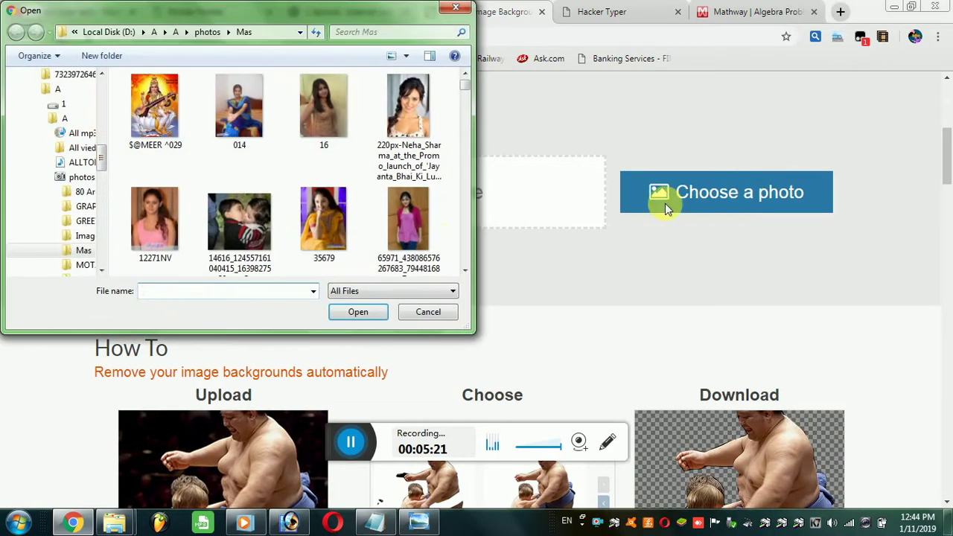
click(414, 121)
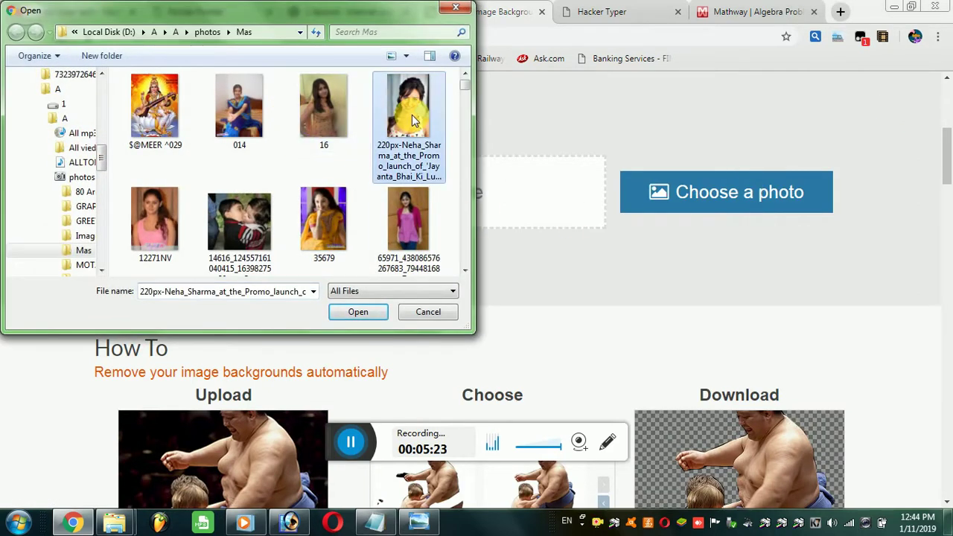
click(407, 207)
click(362, 314)
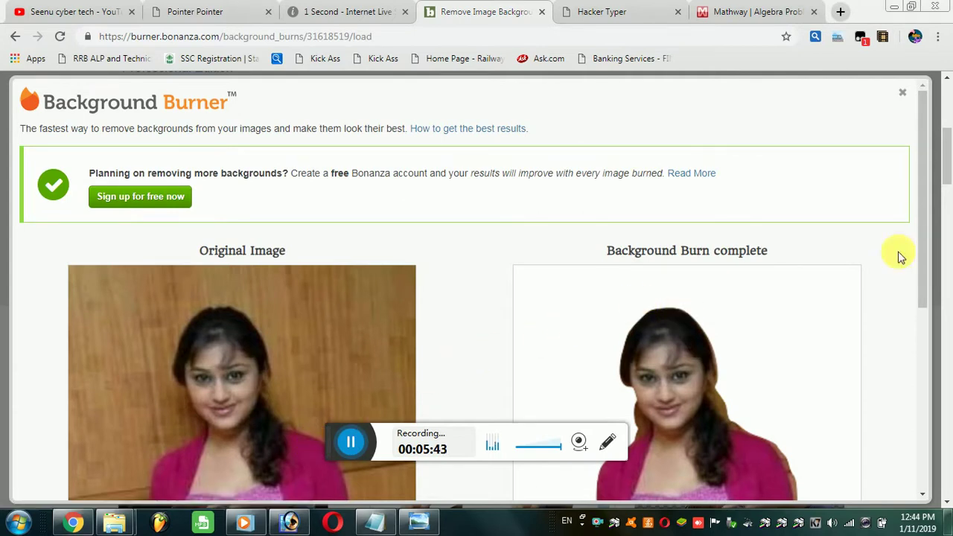
Step: Scroll down to inspect the cut-out, then switch to the Hacker Typer tab
drag(920, 216, 934, 424)
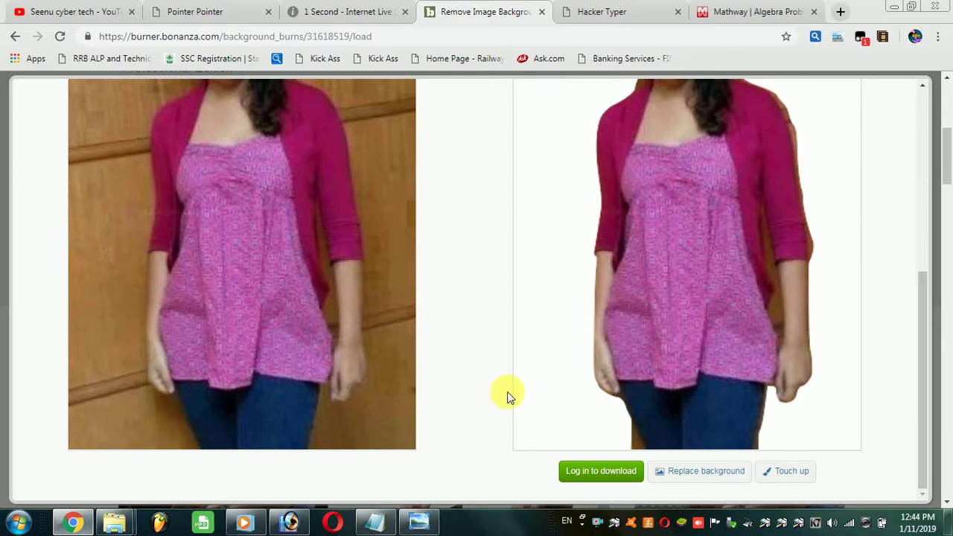
click(597, 9)
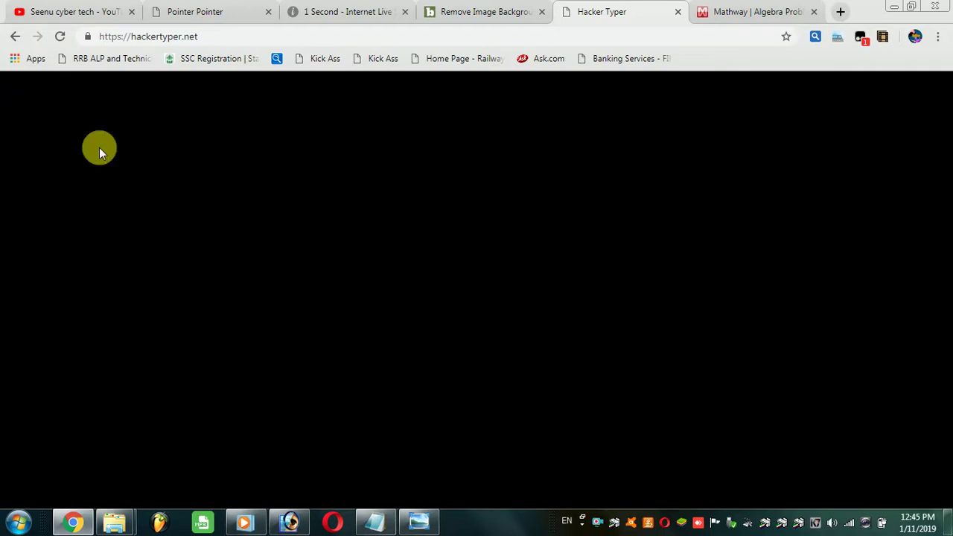
Step: Type random keys to generate kernel code through groups_alloc, EXPORT_SYMBOL and groups_free
text(struct group_info init_grou)
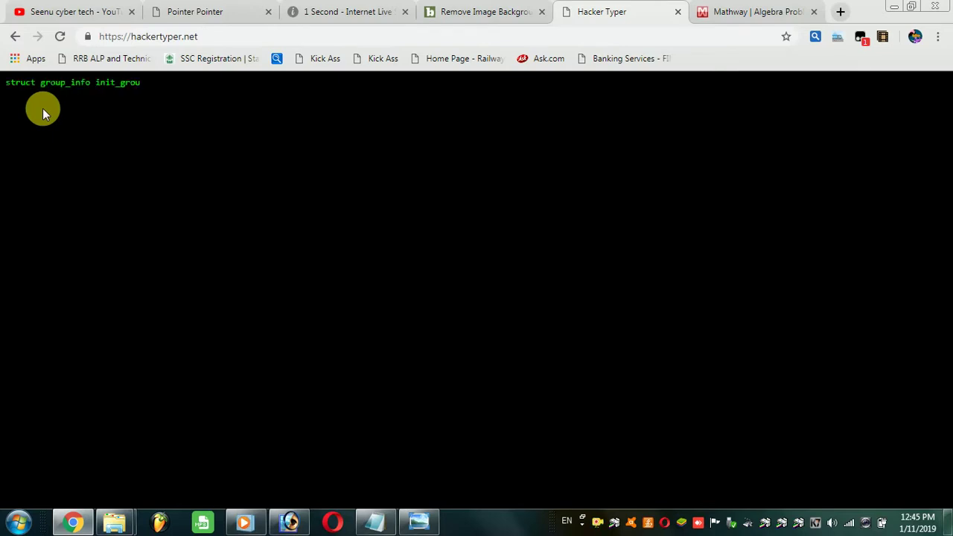
text(ps = { .usage = ATOMIC_INIT(2) };)
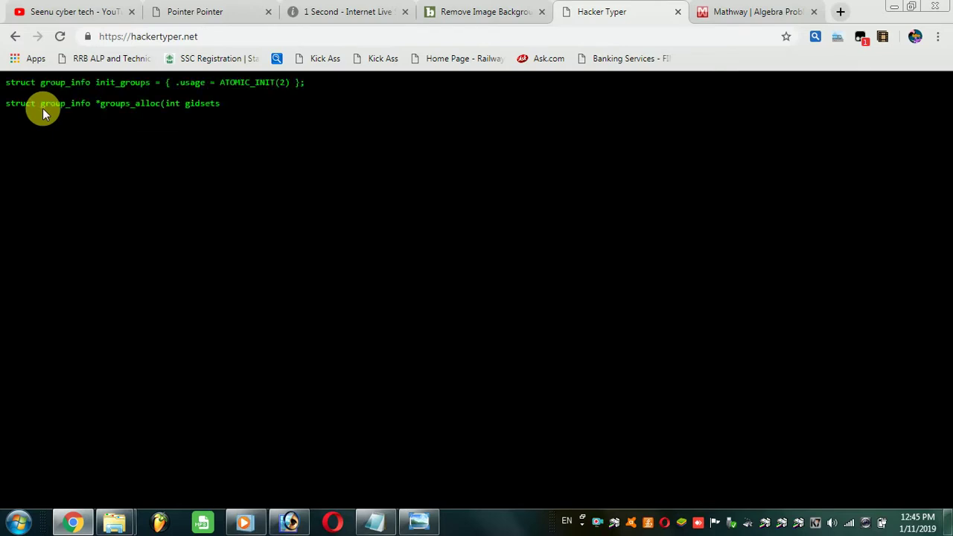
text(  struct group_info *groups_alloc(int gidsetsize){      struct group_info *group_info;     int nblocks;     int i;      nblocks = (gidset)
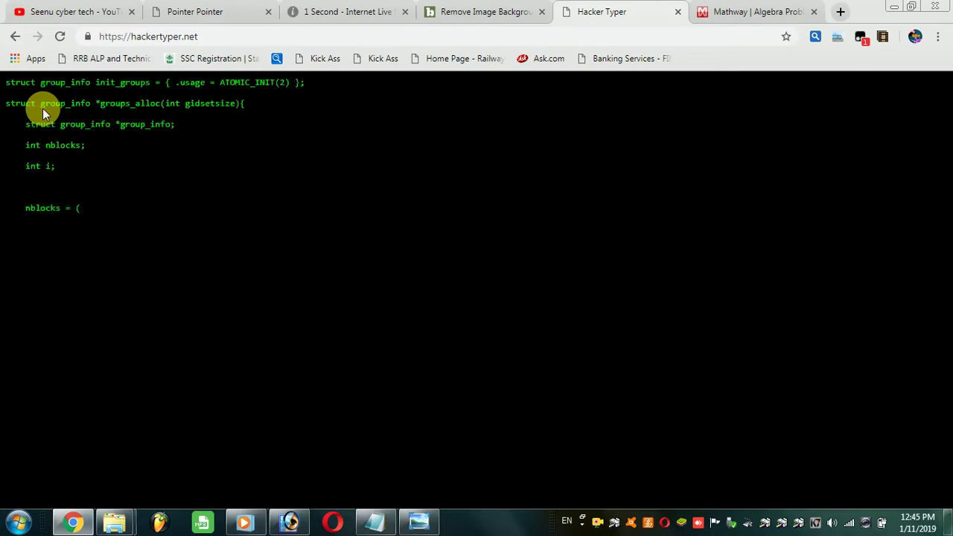
text(size + NGROUPS_PER_BLOCK - 1) / NGROUPS_PER_BLOCK;     /* Make sure we always allocate)
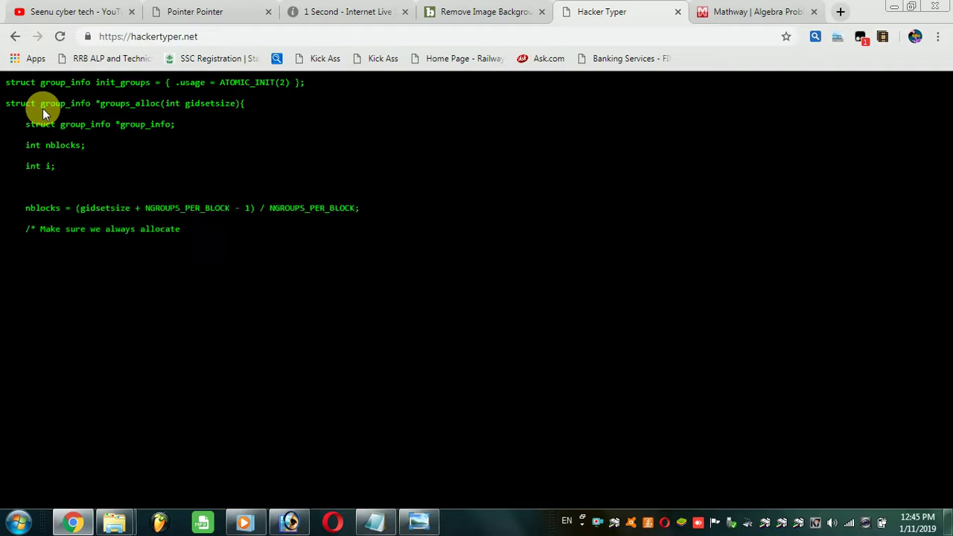
text( at least one indirect block pointer */     nblocks = nblocks ? :)
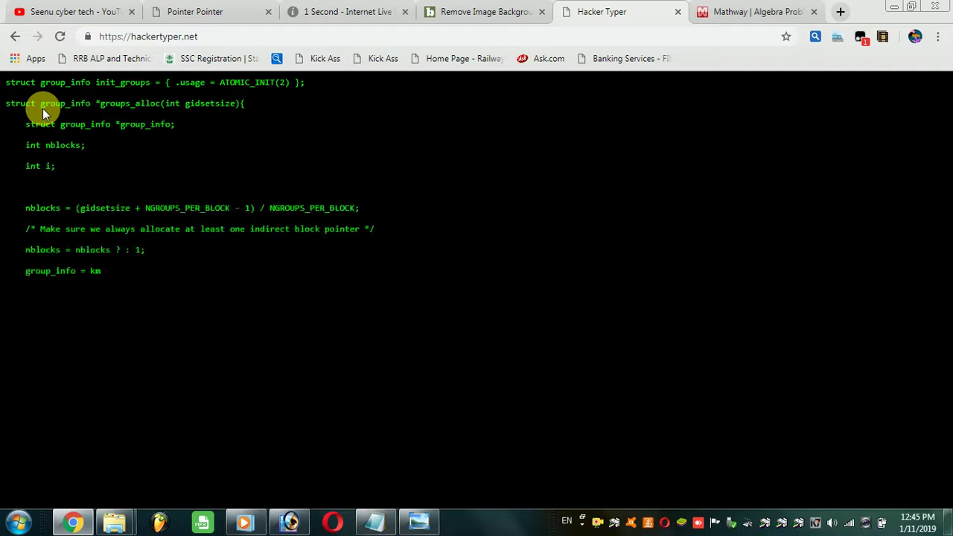
text(sizeof(gid_t *), GFP_USER)
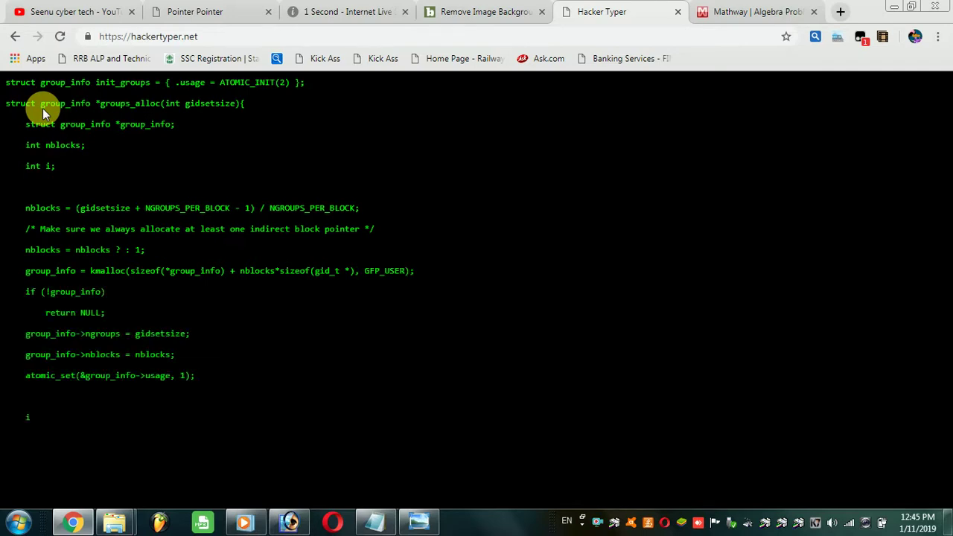
text(f (gidsetsize <= NGROUPS_SMALL)     group_info)
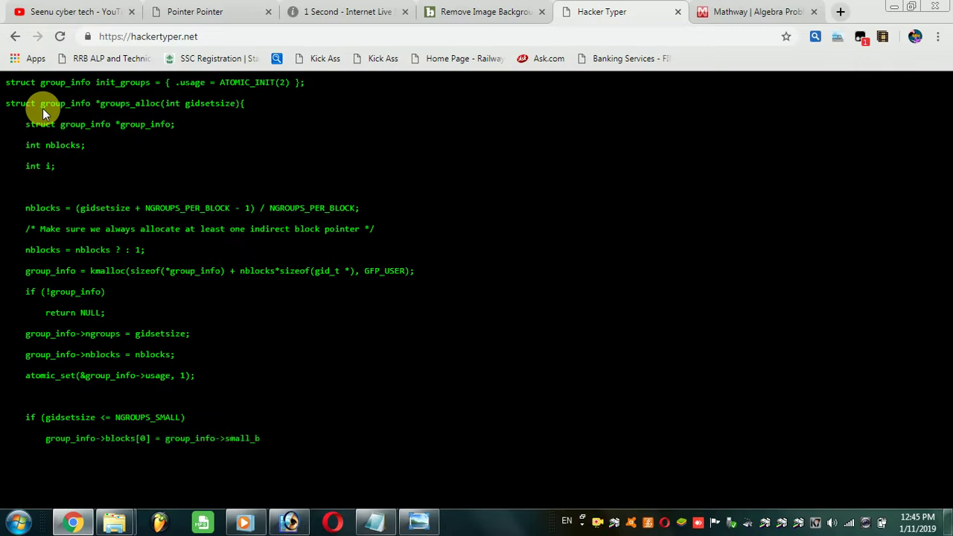
text(+) {             gid_t *b;             b = (vo)
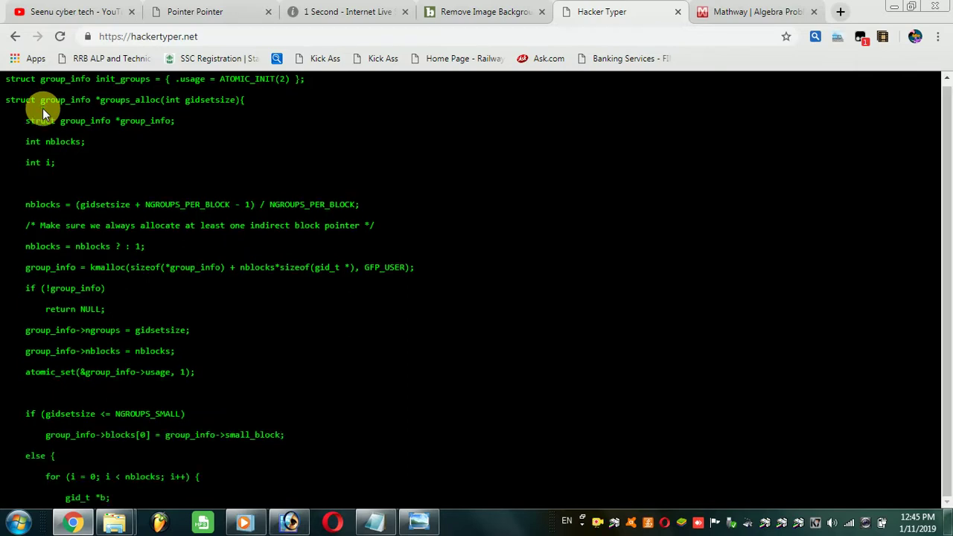
text(_page(GFP_USER);)
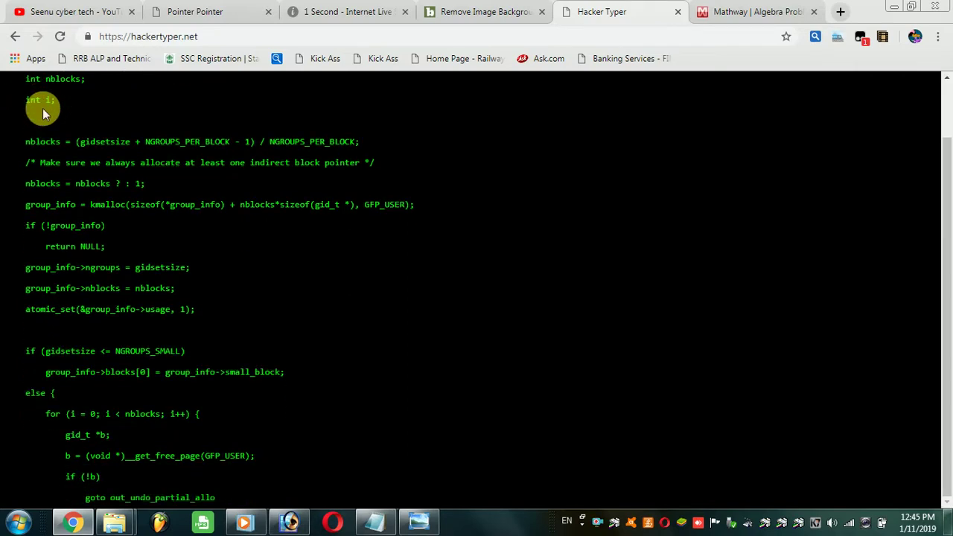
text(             if (!b)                 goto out_undo_partial_alloc;             group_info->blocks[i] = b;         }     }     return group_info;  out_undo_partial_alloc:     while (--i >= 0) {         free_page((unsigned long)g)
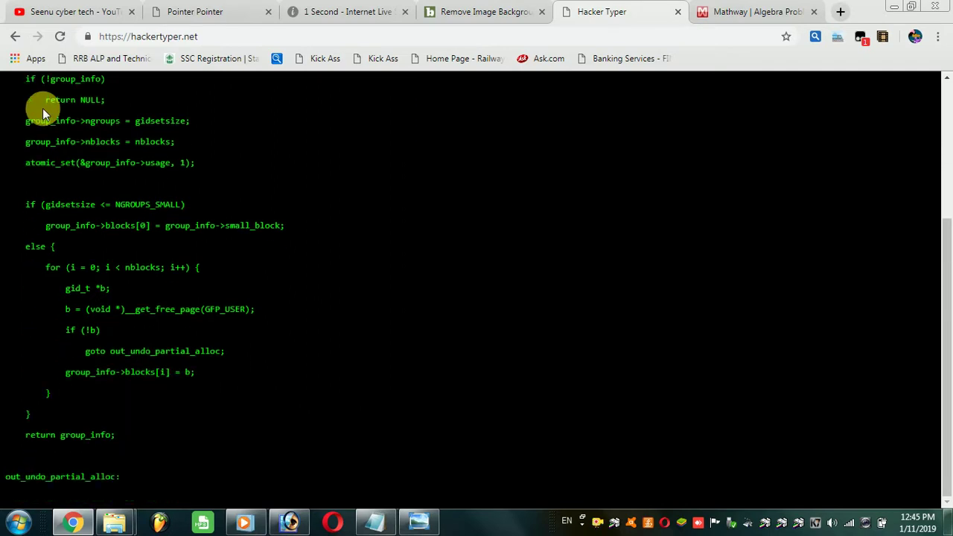
text(roup_info->blocks[i]);     }     kfree(group_info);     return NULL; }  EXPORT_SYMBOL(groups_alloc);  void groups_free(struct grou)
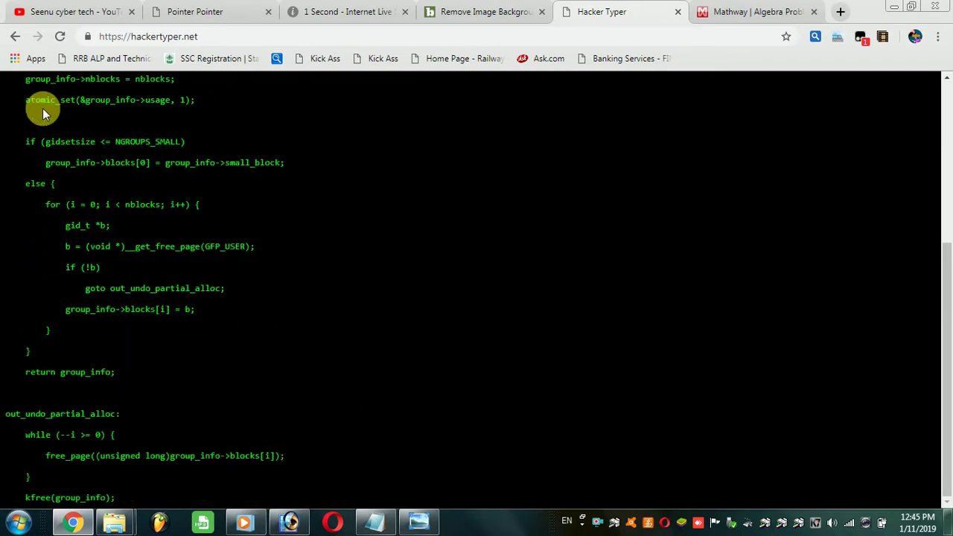
text(nfo->blocks[0] != group_info->)
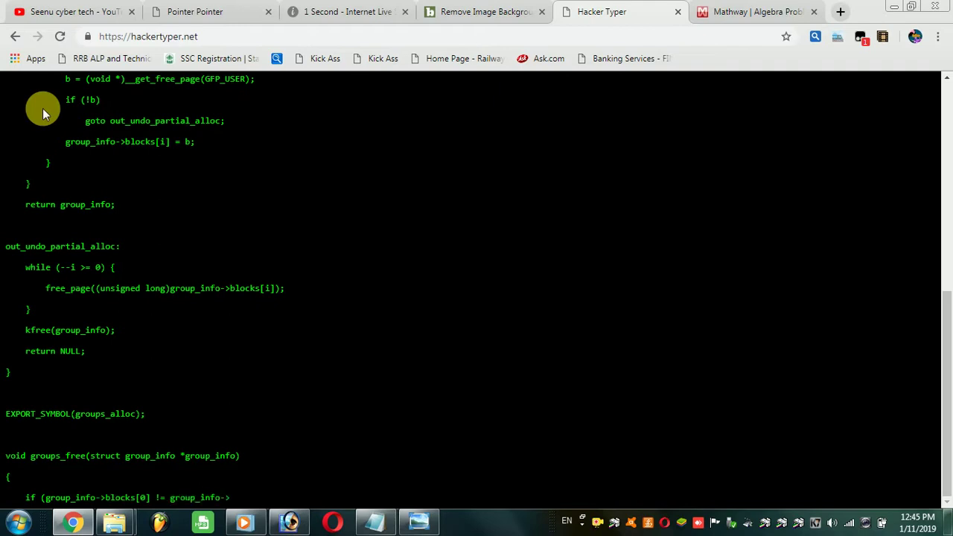
text(small_block) { 	int i; 	for (i = 0; i < group_info->nblocks; i++) 		free_page((unsigned)
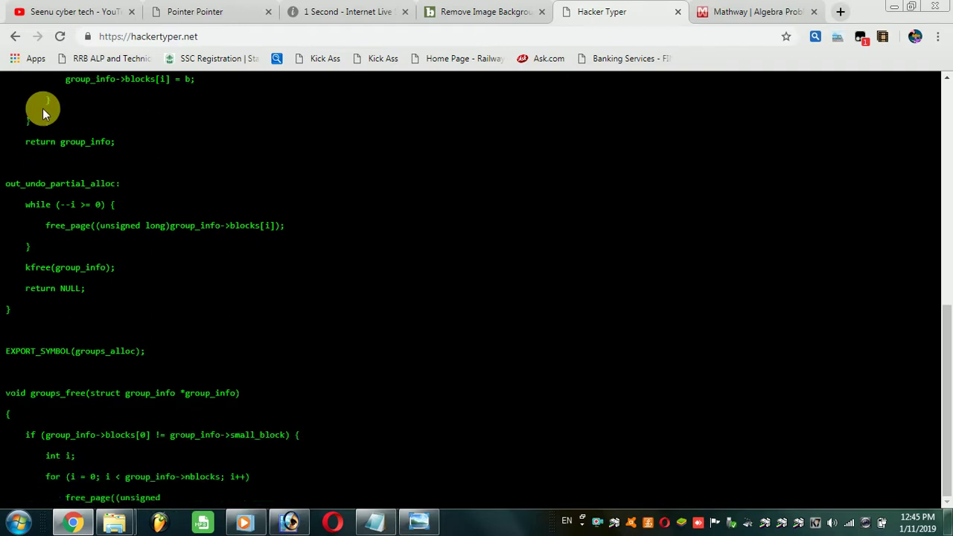
text( long)group_info->blocks[i]); } kfree(group_info); }  EXPORT_SYMBOL(groups_free);  /* e)
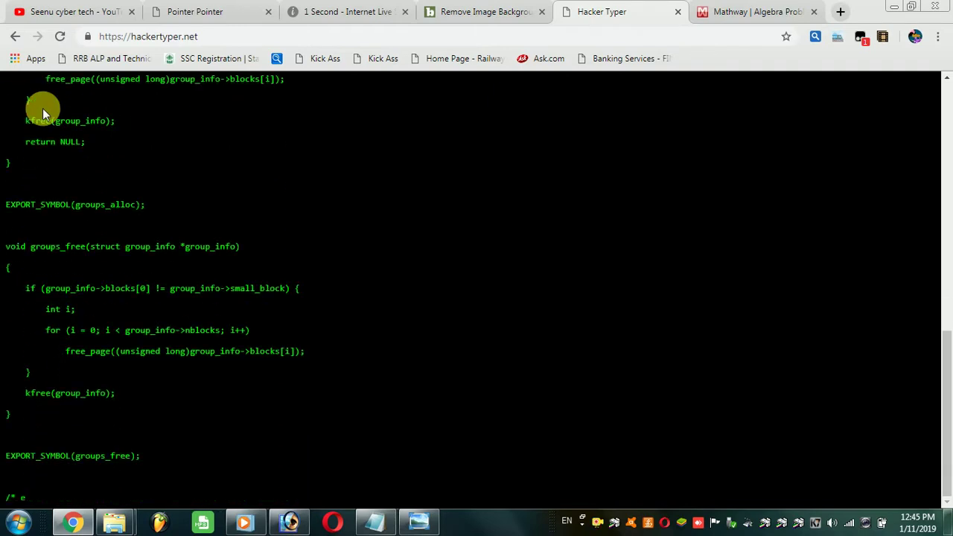
text(xport the group_info to a user-space array */ static int groups_to_user(gid_t __user *gro)
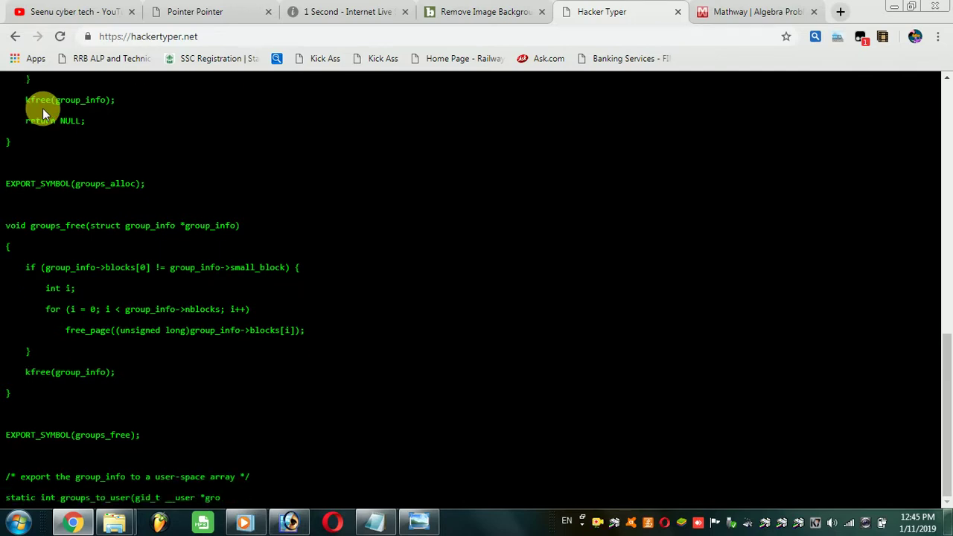
text(uplist,)
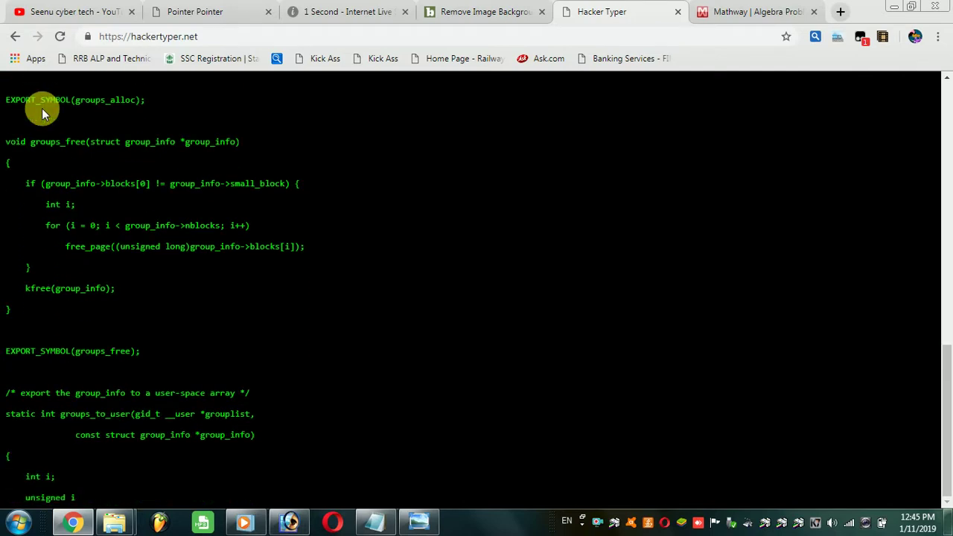
text( const struct group_info *group_info) { int i; unsigned int count = group_info->ngroups;  for (i = 0; i < group_info->nblocks; i++) { unsigned int cp_count = min(NGROUPS_PER_BLOCK, count); unsign)
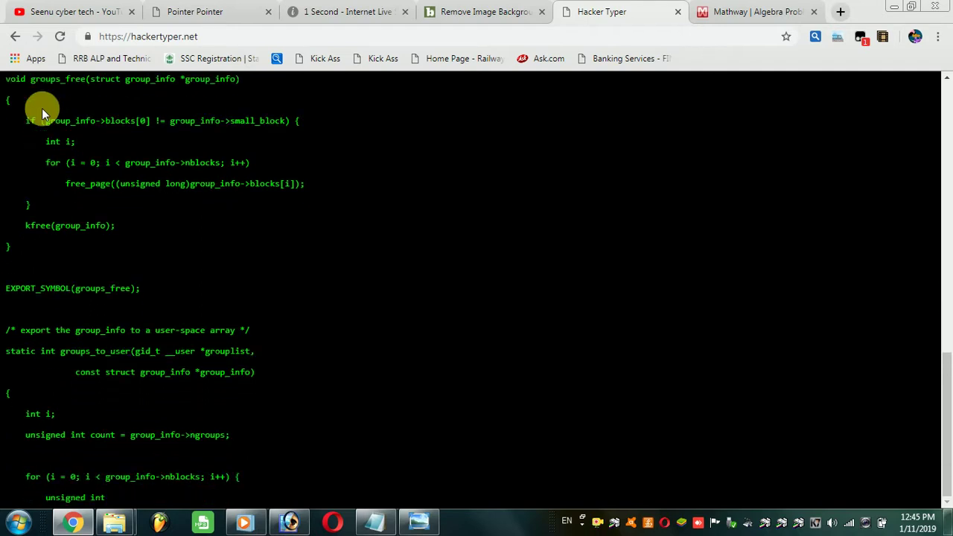
text(ed int len = cp_count * sizeof(*grouplist);  if (copy_to_user(grouplist, group_info->b)
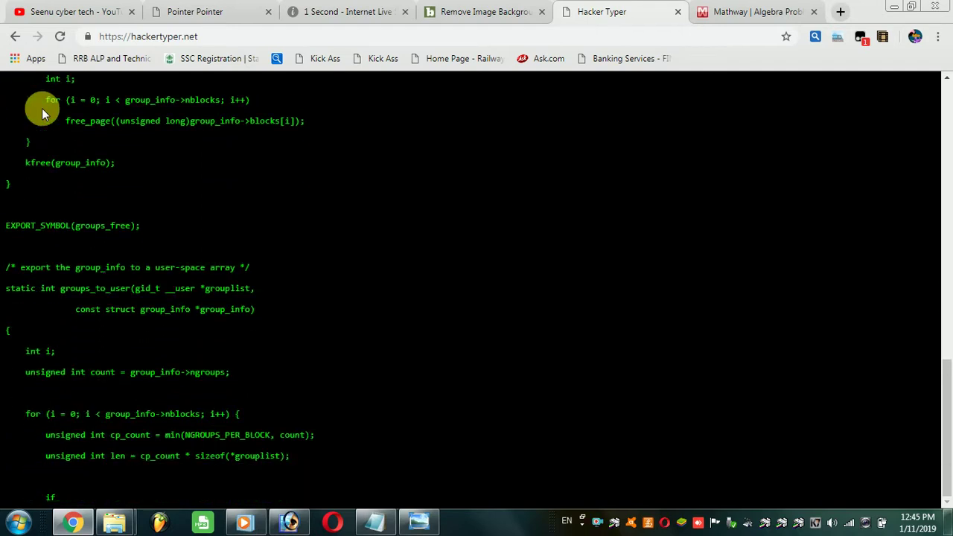
text(locks[i], len)) return -EFAULT;  grouplist += NGROUPS_PER_BLOCK; count -= cp_count; } return)
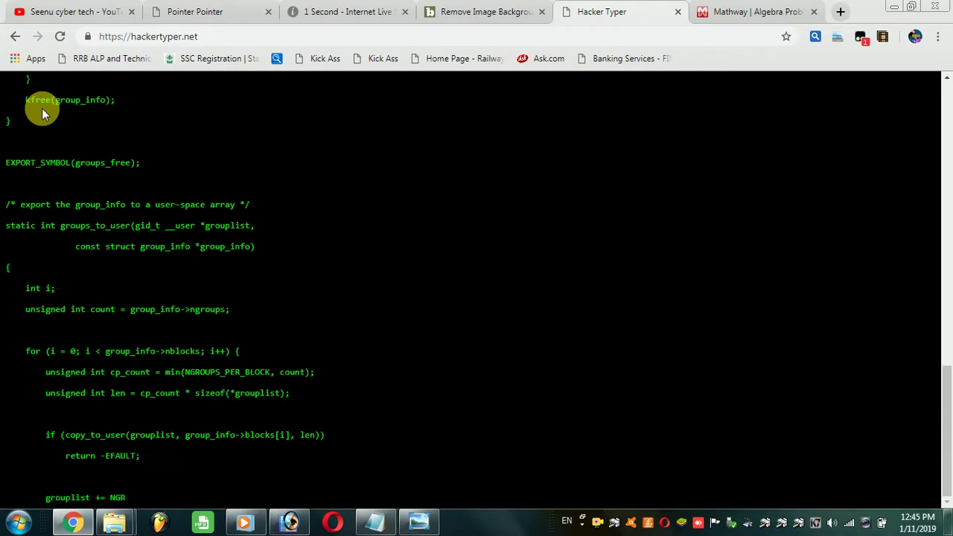
text( 0; }  /* fill a group_info from a user-space array - it must be allocated already */ static int)
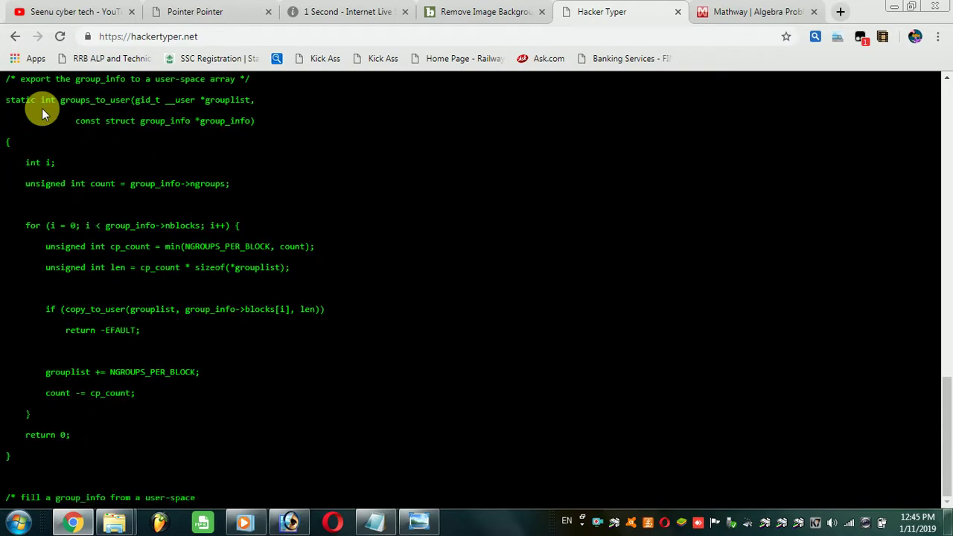
text( groups_from_user(struct group_info *group_info, gid_t __user *grouplist) { int i; unsigned int co)
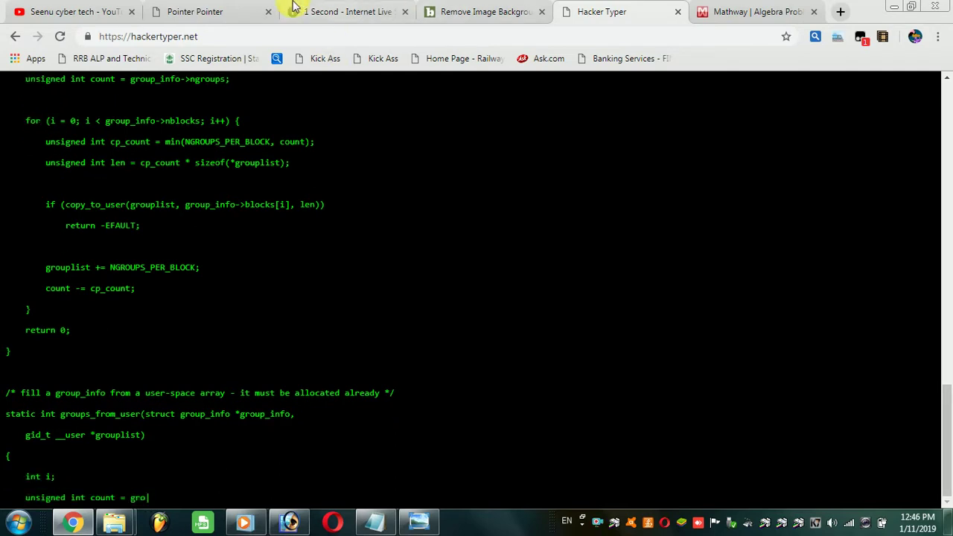
Step: Switch to the Mathway tab and show the subject list beside Algebra
click(759, 11)
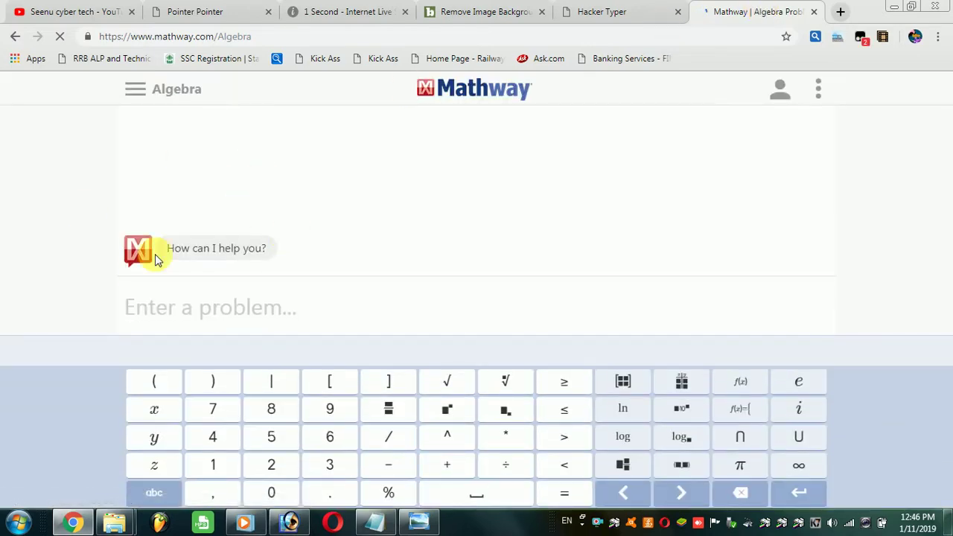
click(136, 91)
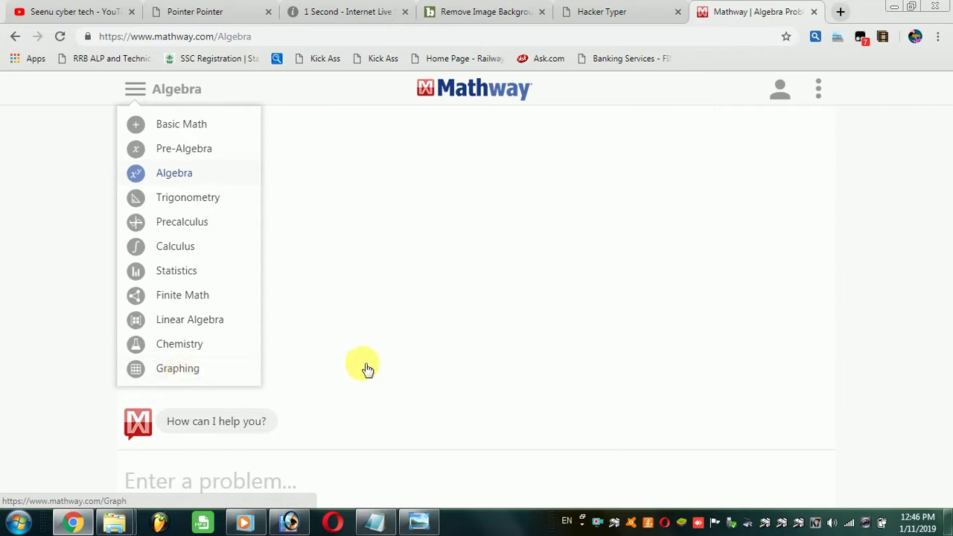
click(181, 127)
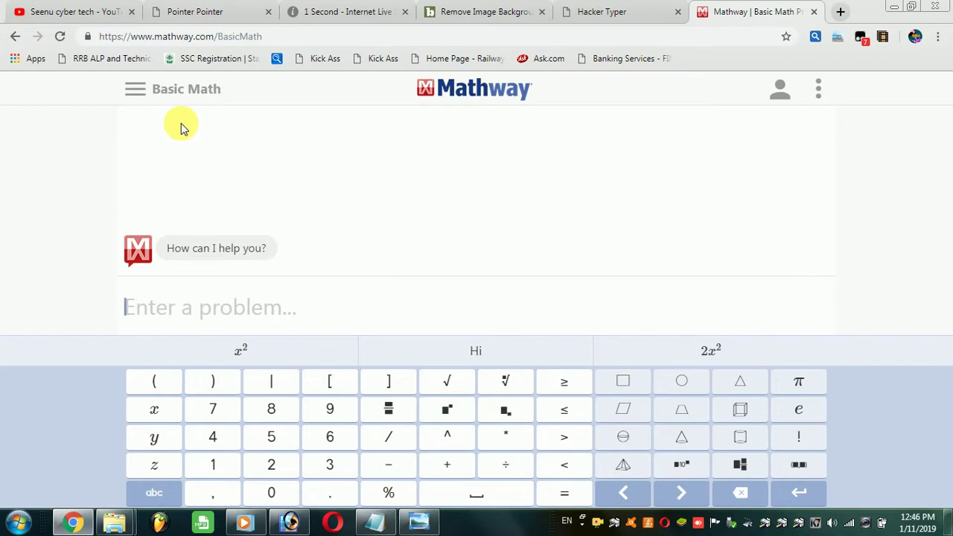
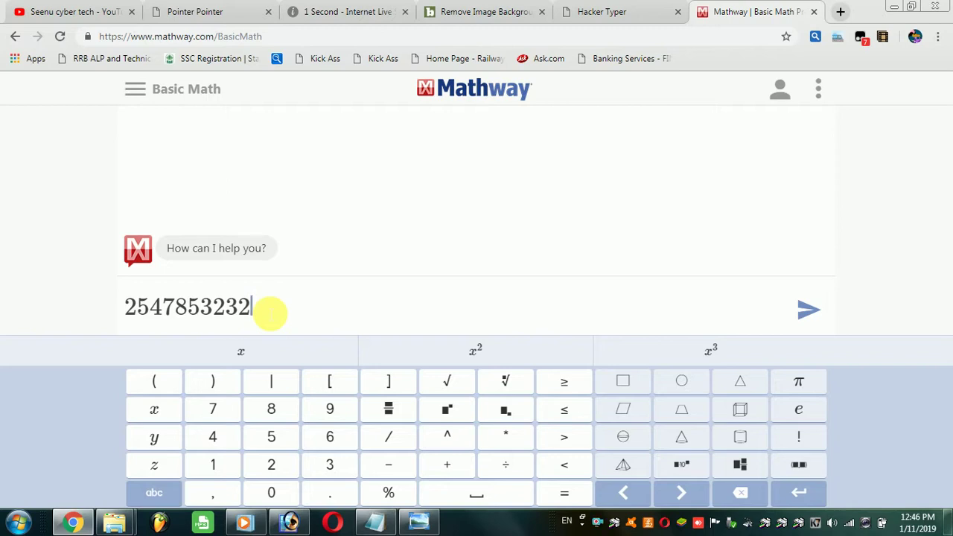
click(393, 494)
text(1)
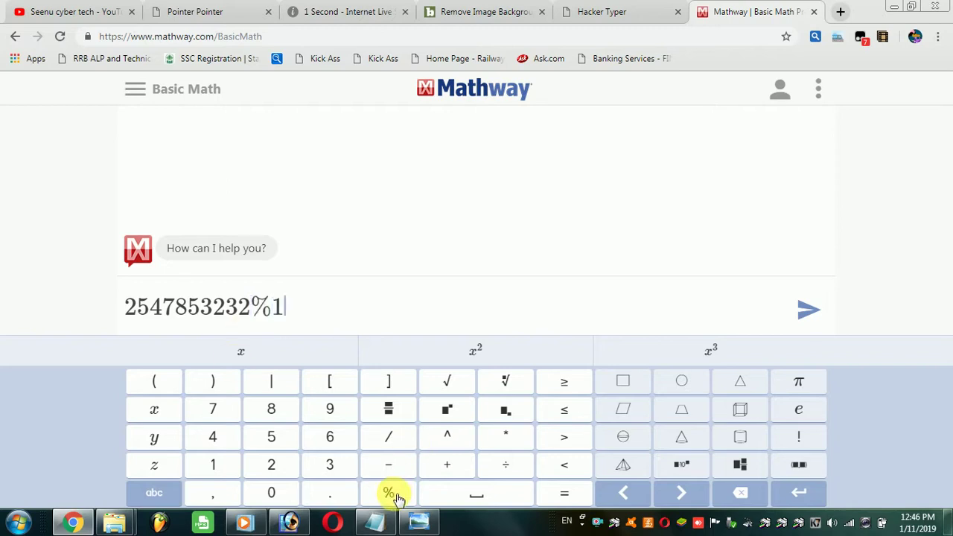
text(20)
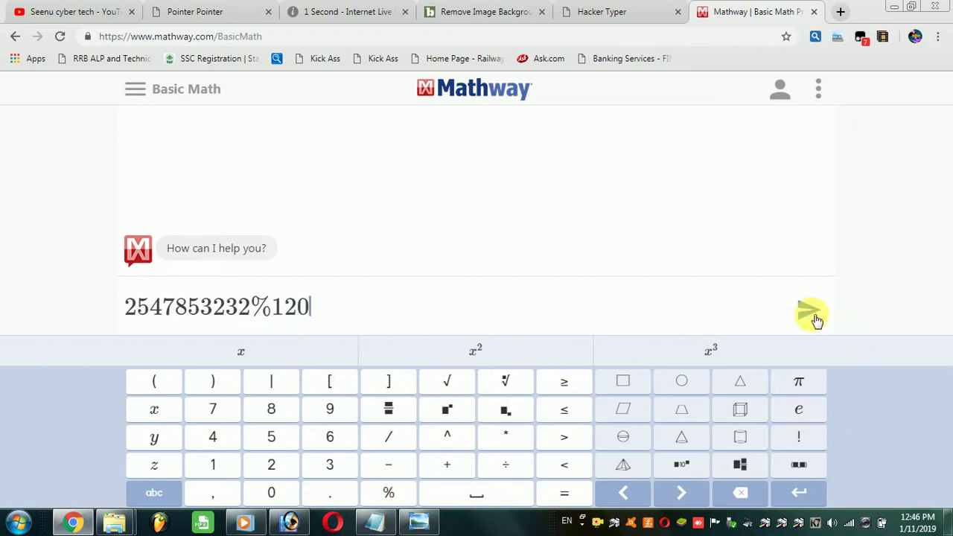
click(814, 318)
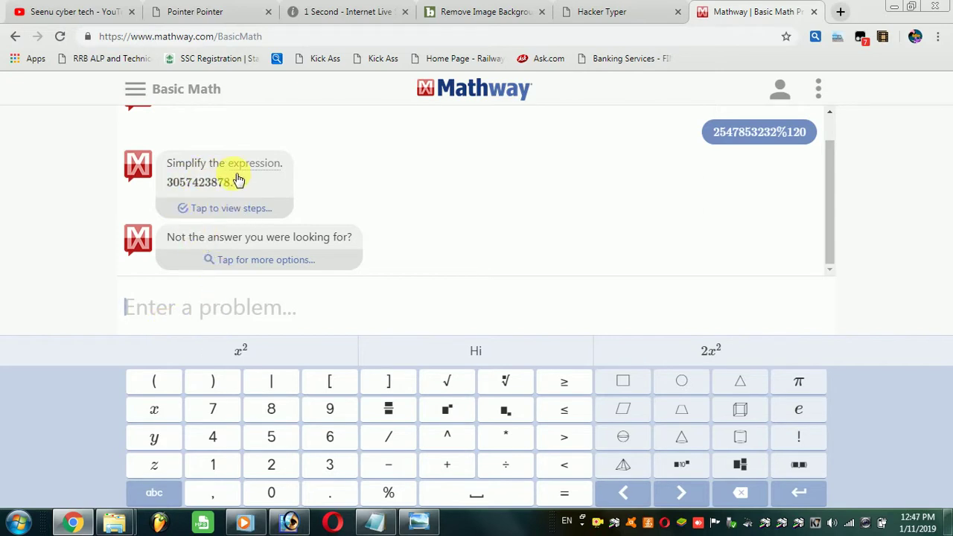
click(135, 90)
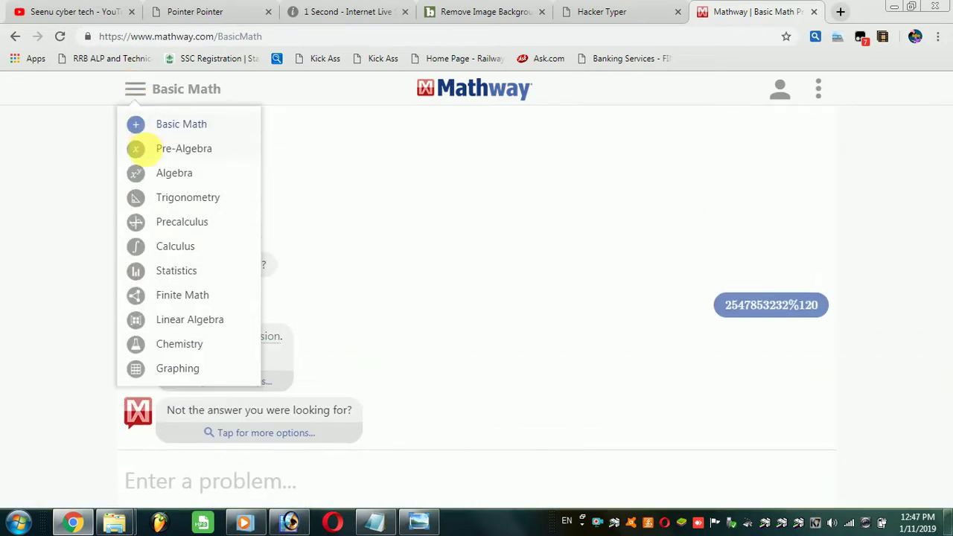
Step: Build x² + y² − 6x + 2y − 10 in Algebra and choose Find the Center and Radius
click(177, 177)
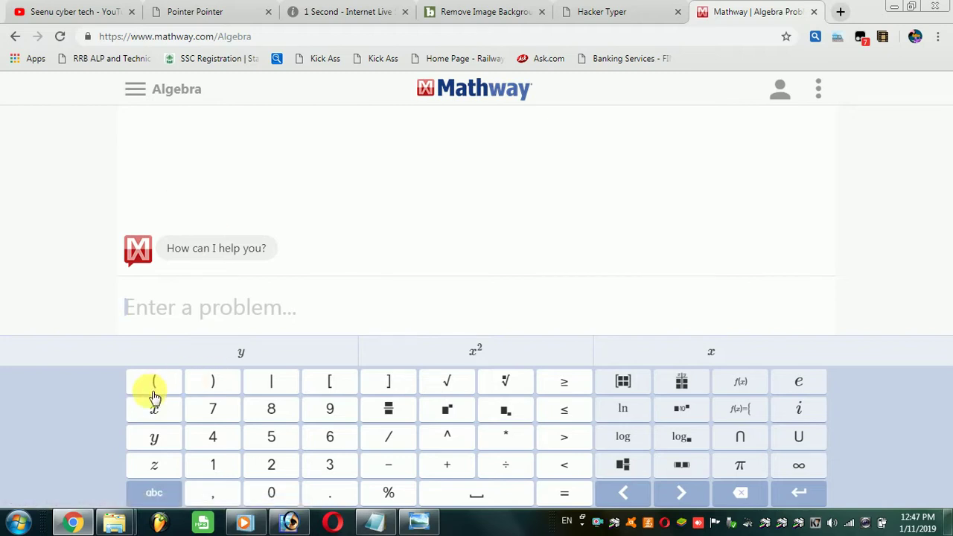
click(153, 409)
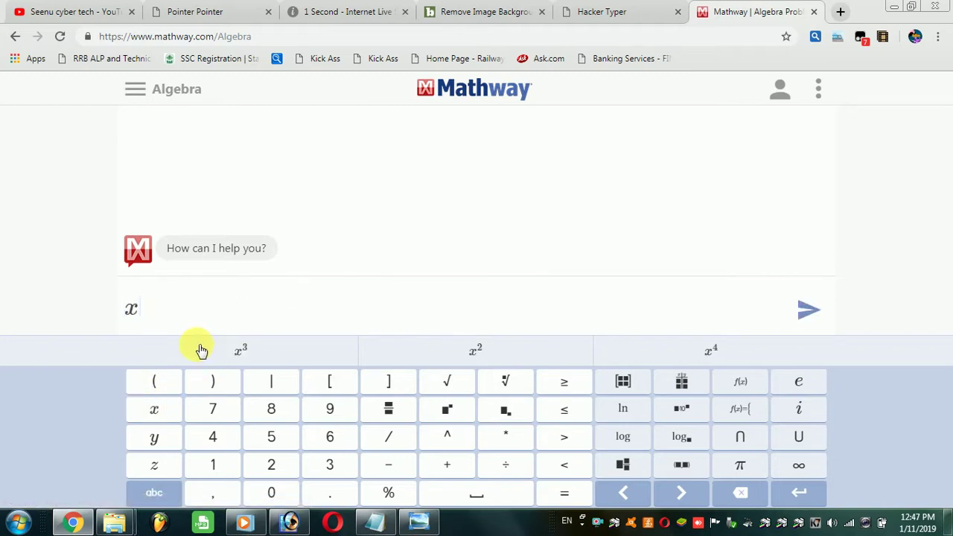
click(482, 362)
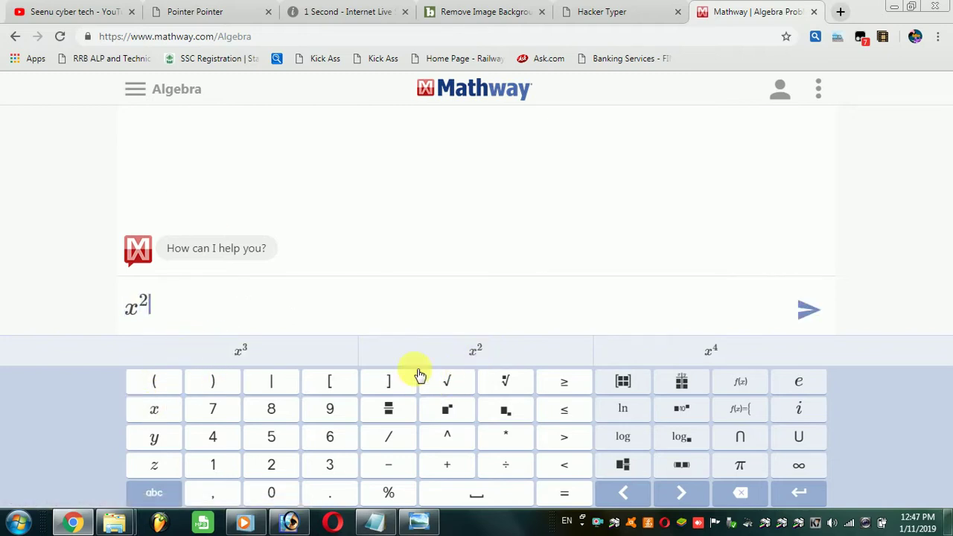
click(480, 363)
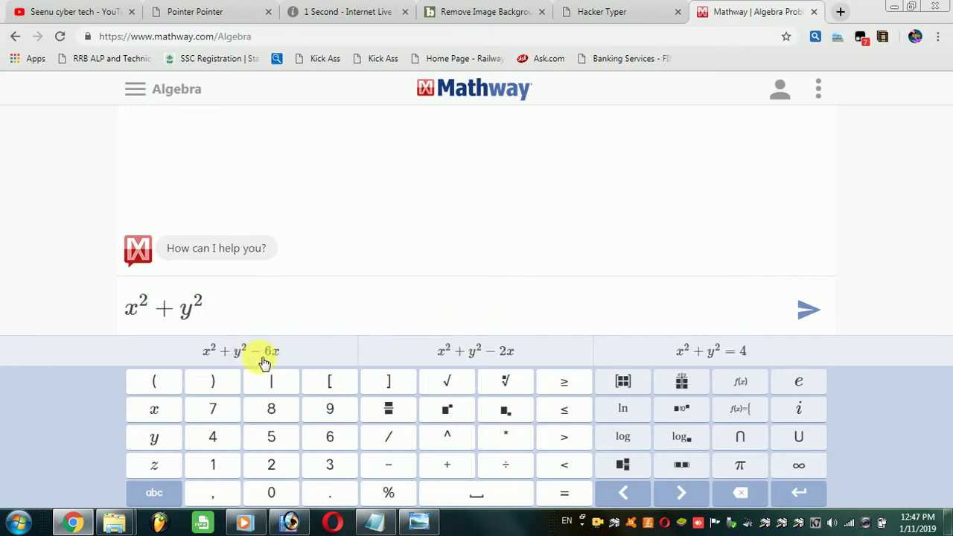
click(263, 360)
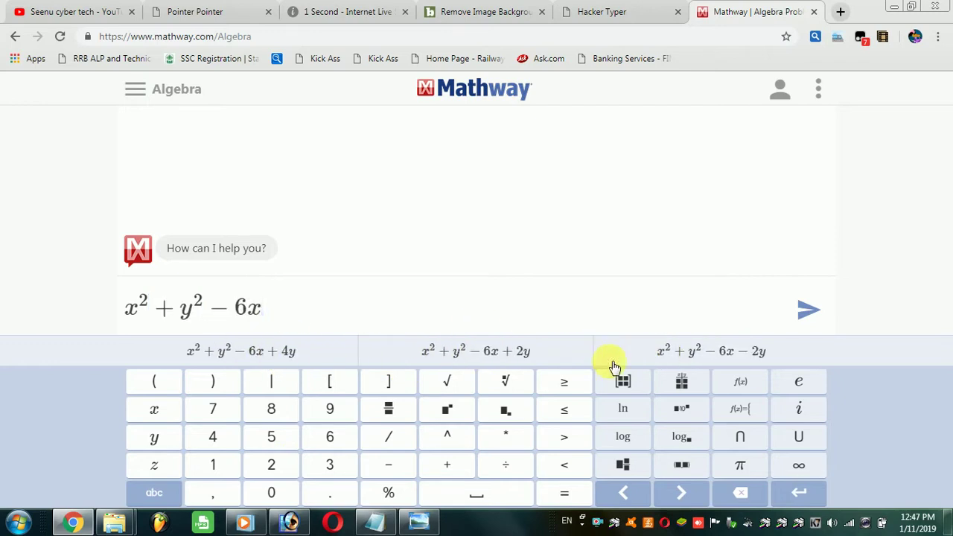
click(512, 352)
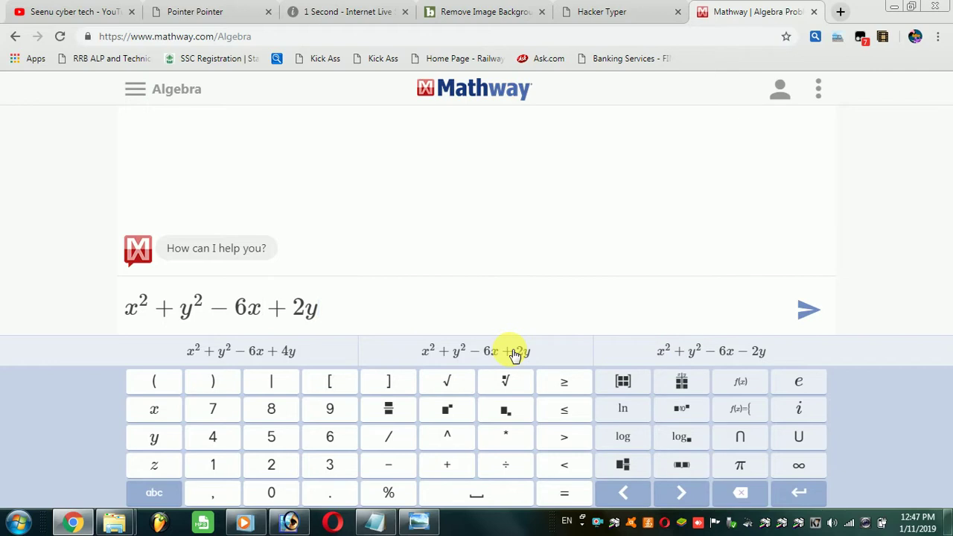
click(296, 354)
click(810, 310)
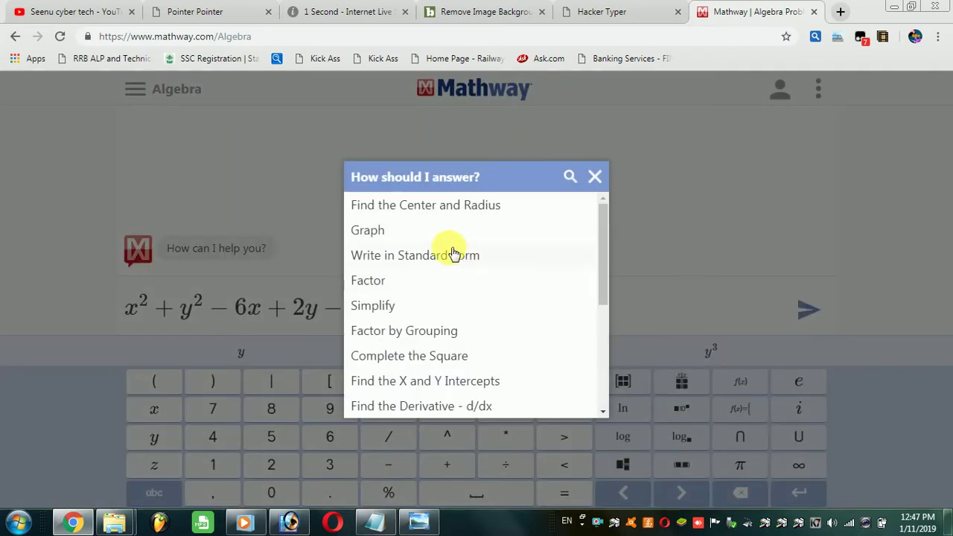
click(419, 206)
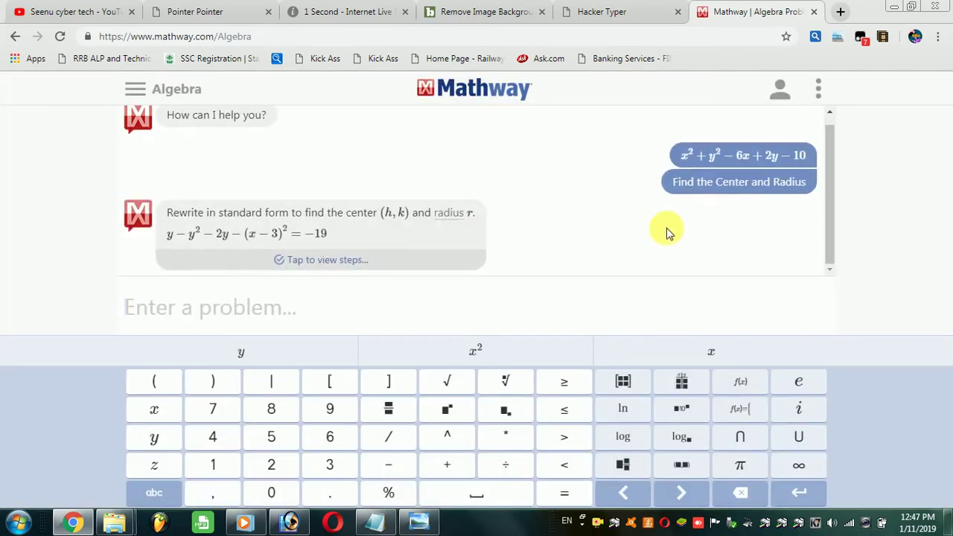